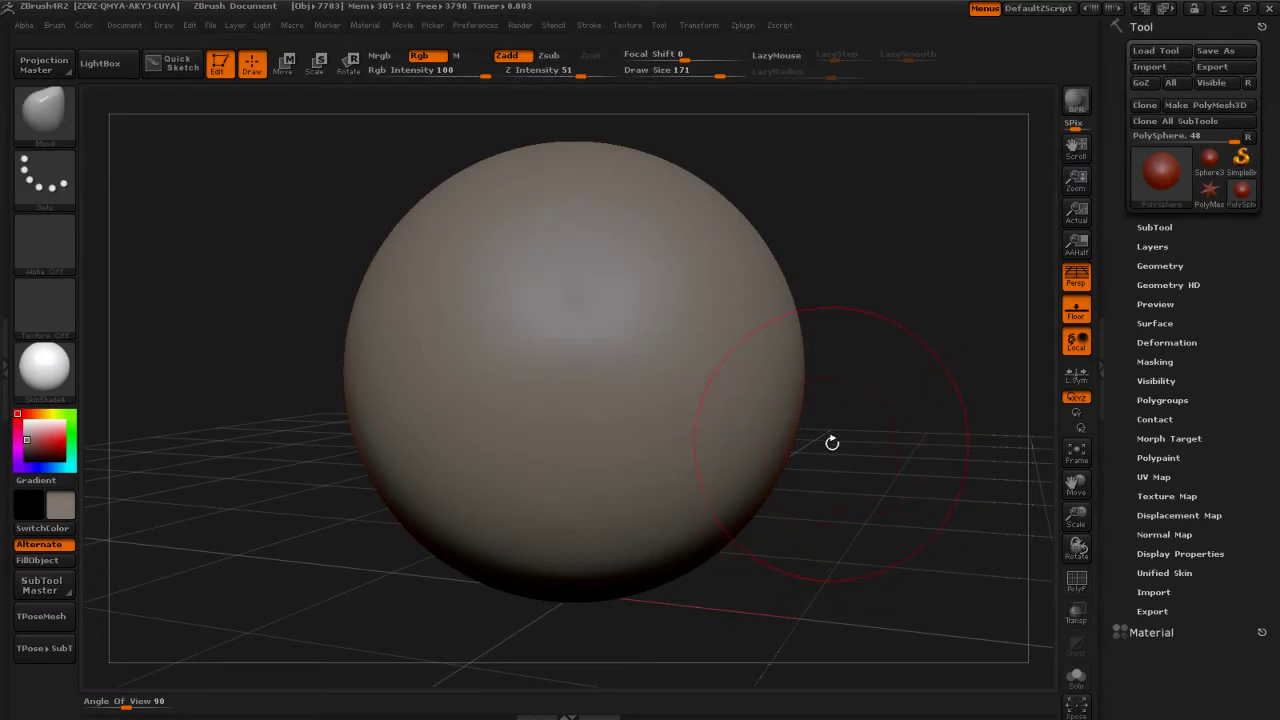
- Choose the Move brush from the 3D sculpting brushes whose names start with M
{"action": "key", "text": "b"}
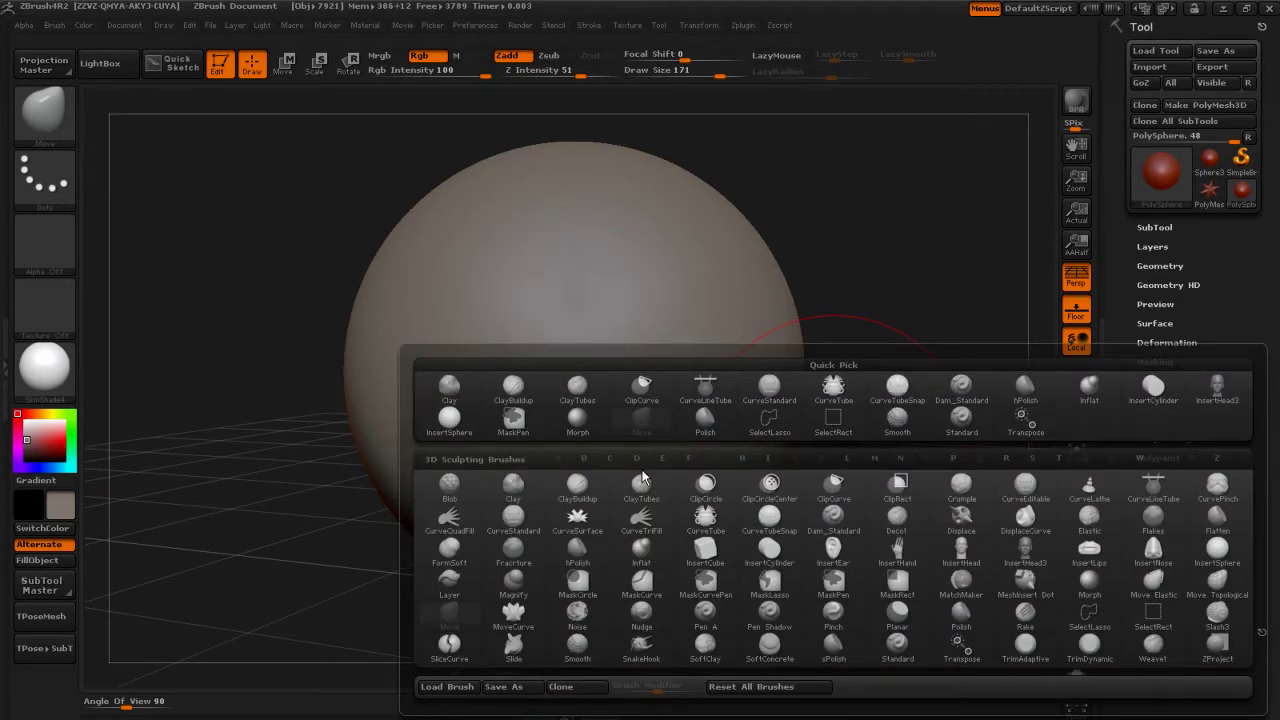
{"action": "key", "text": "m"}
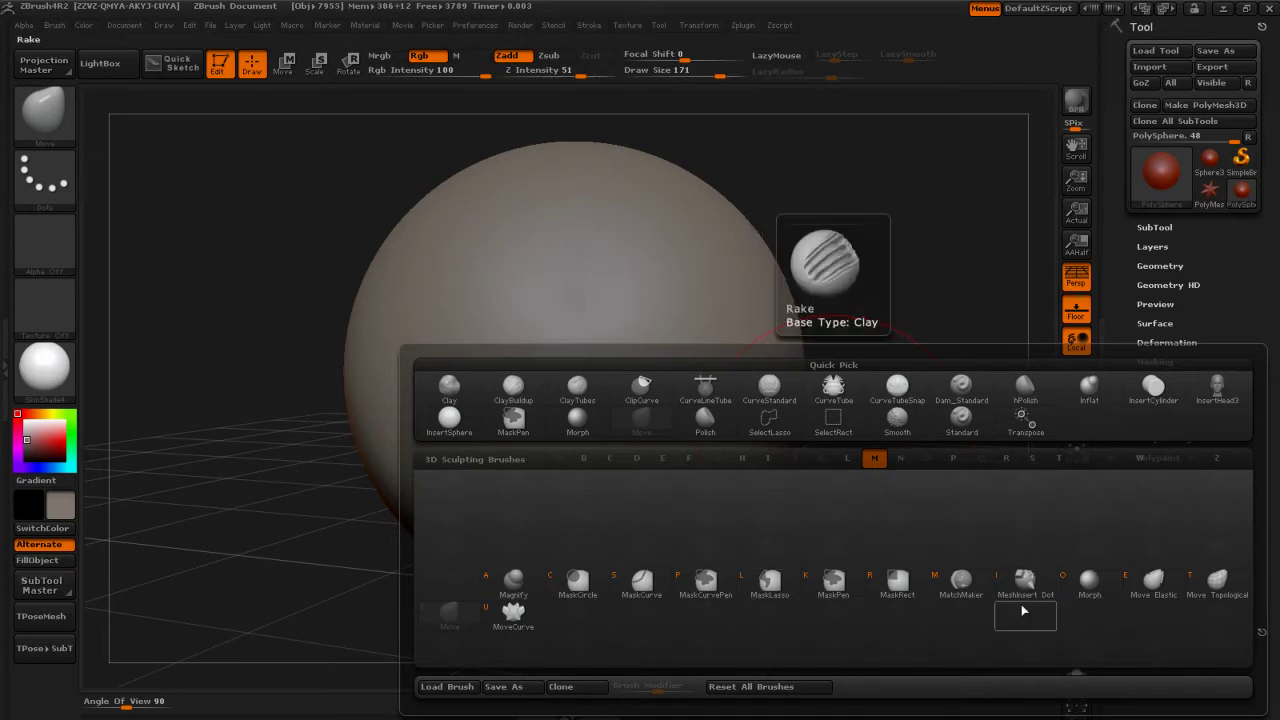
{"action": "left_click", "coordinate": [452, 619]}
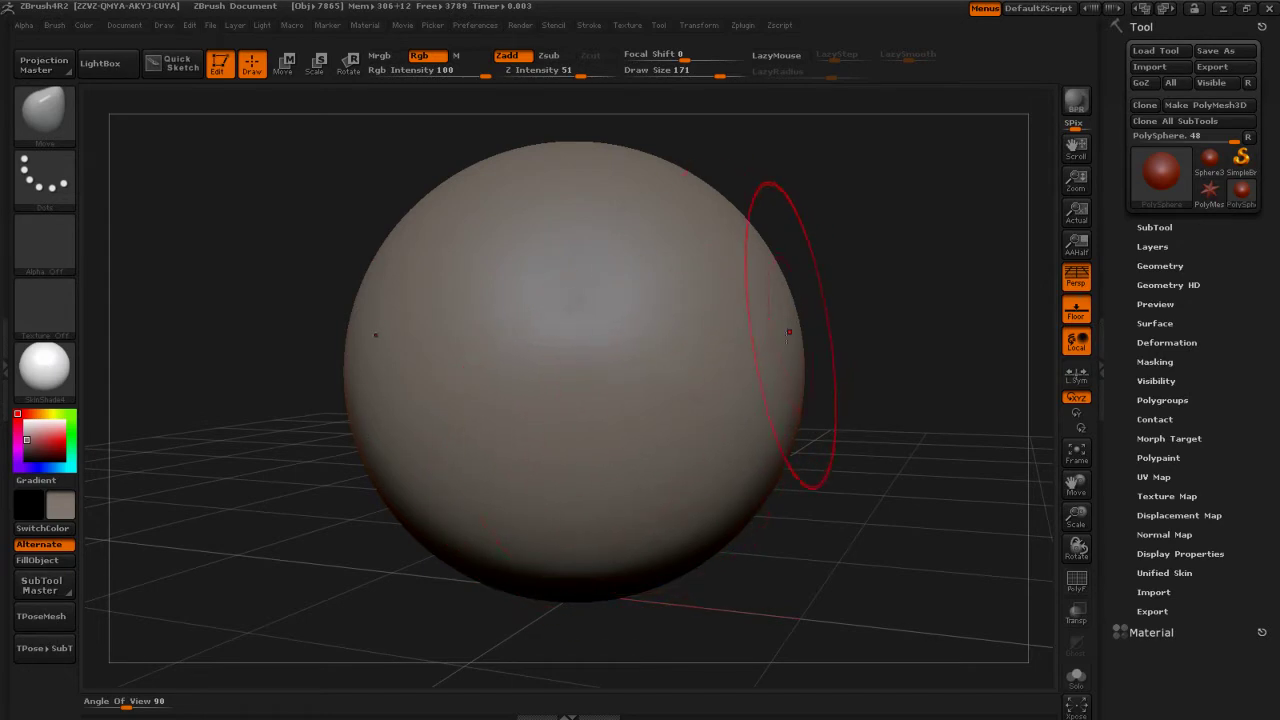
- Try pulling a large bulge out of the sphere's side with the Move brush, undoing each attempt
{"action": "left_click_drag", "start_coordinate": [836, 350], "coordinate": [900, 349]}
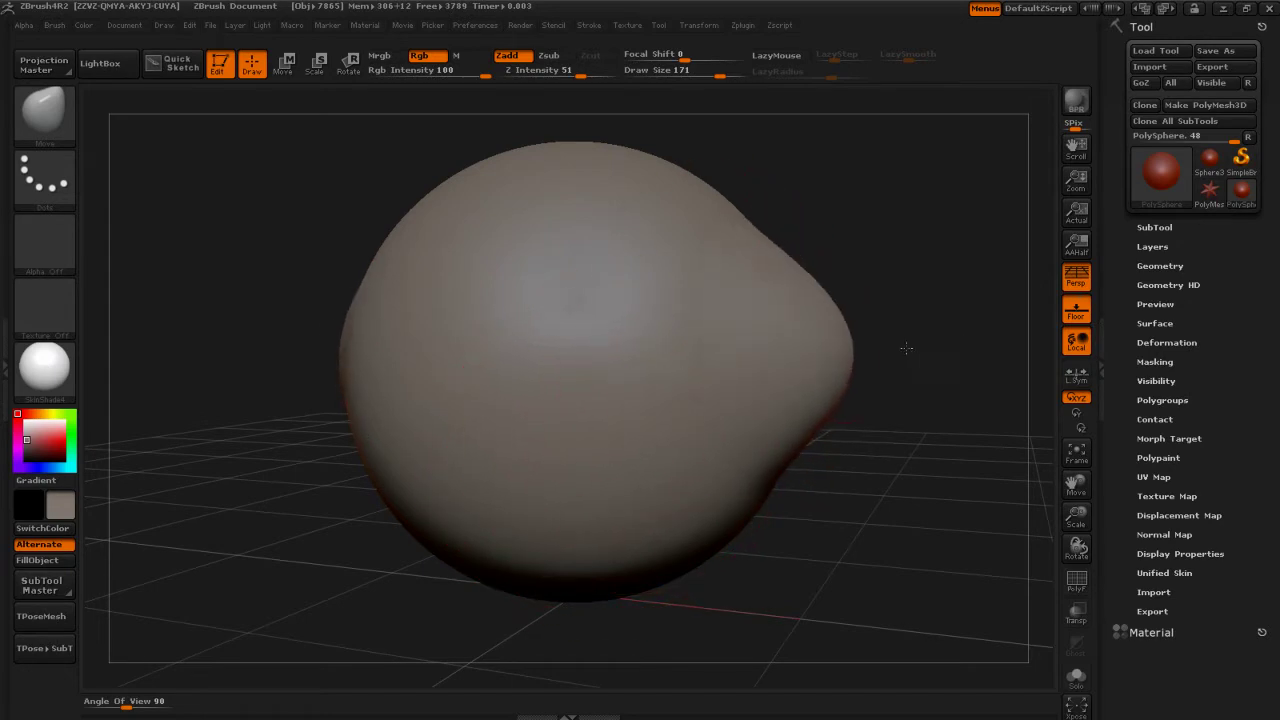
{"action": "key", "text": "ctrl+z"}
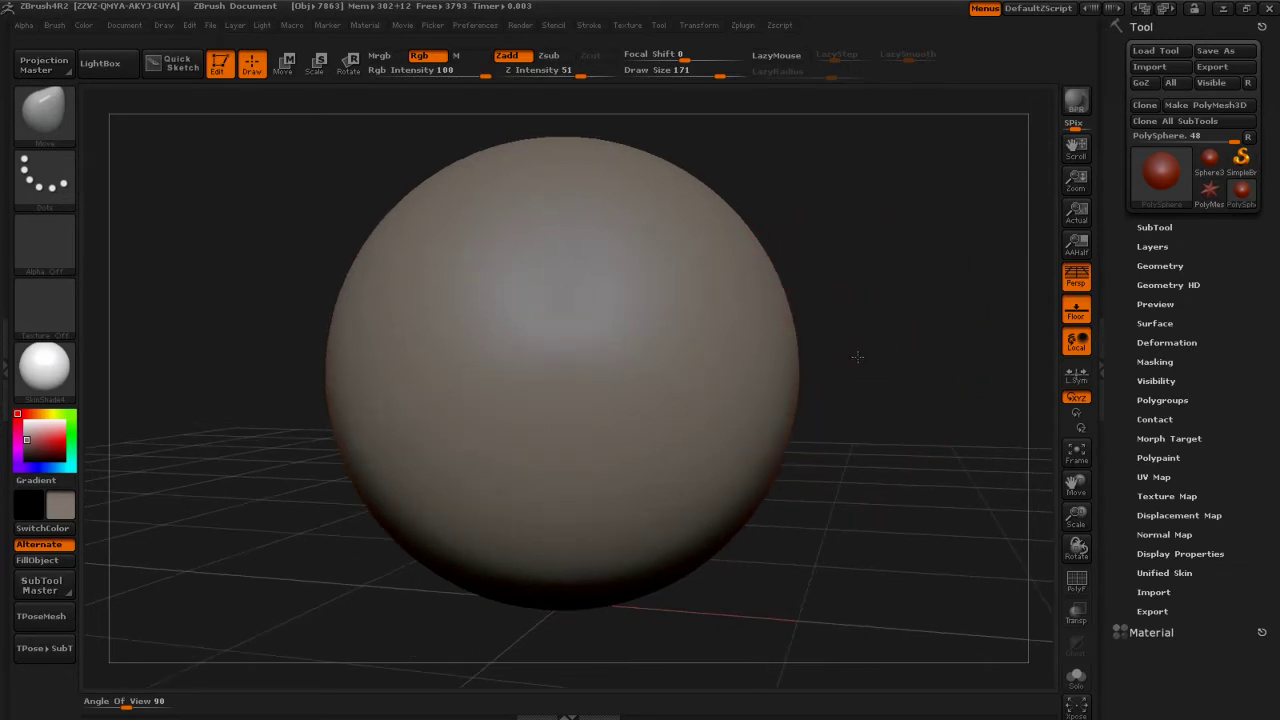
{"action": "left_click_drag", "start_coordinate": [800, 350], "coordinate": [1000, 360]}
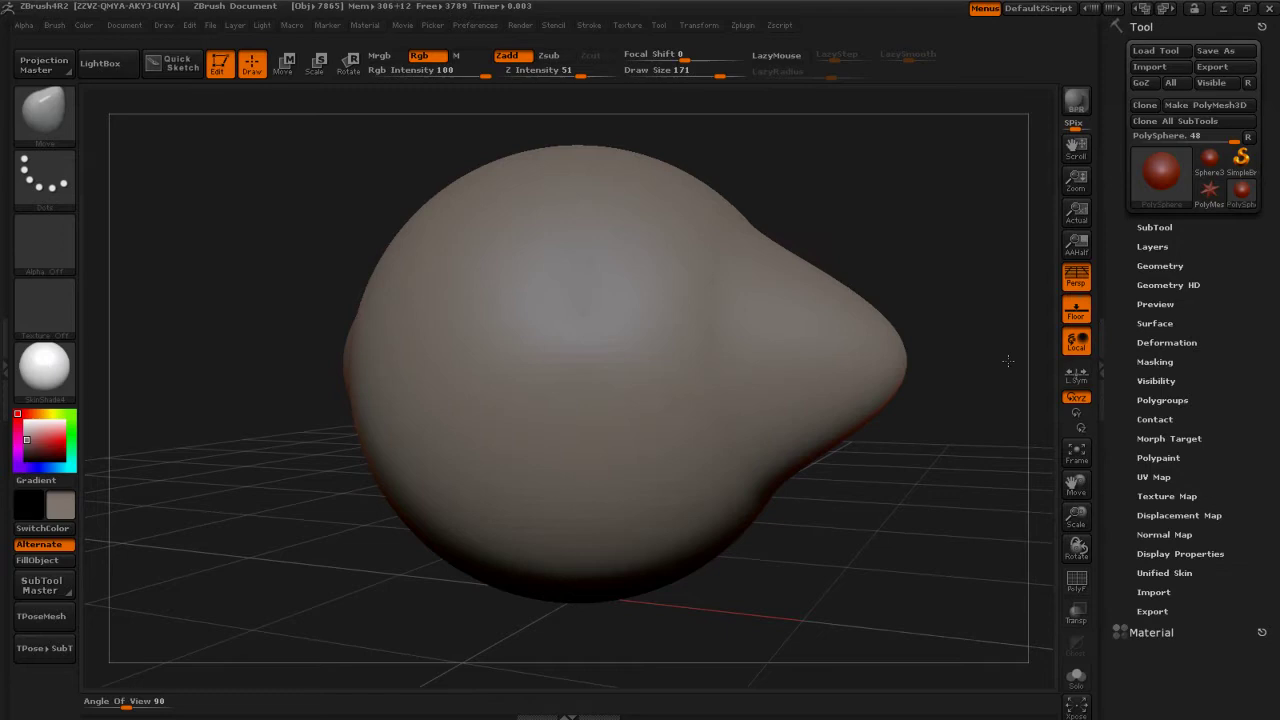
{"action": "mouse_move", "coordinate": [856, 504]}
{"action": "left_mouse_down"}
{"action": "mouse_move", "coordinate": [820, 508]}
{"action": "mouse_move", "coordinate": [876, 530]}
{"action": "left_mouse_up"}
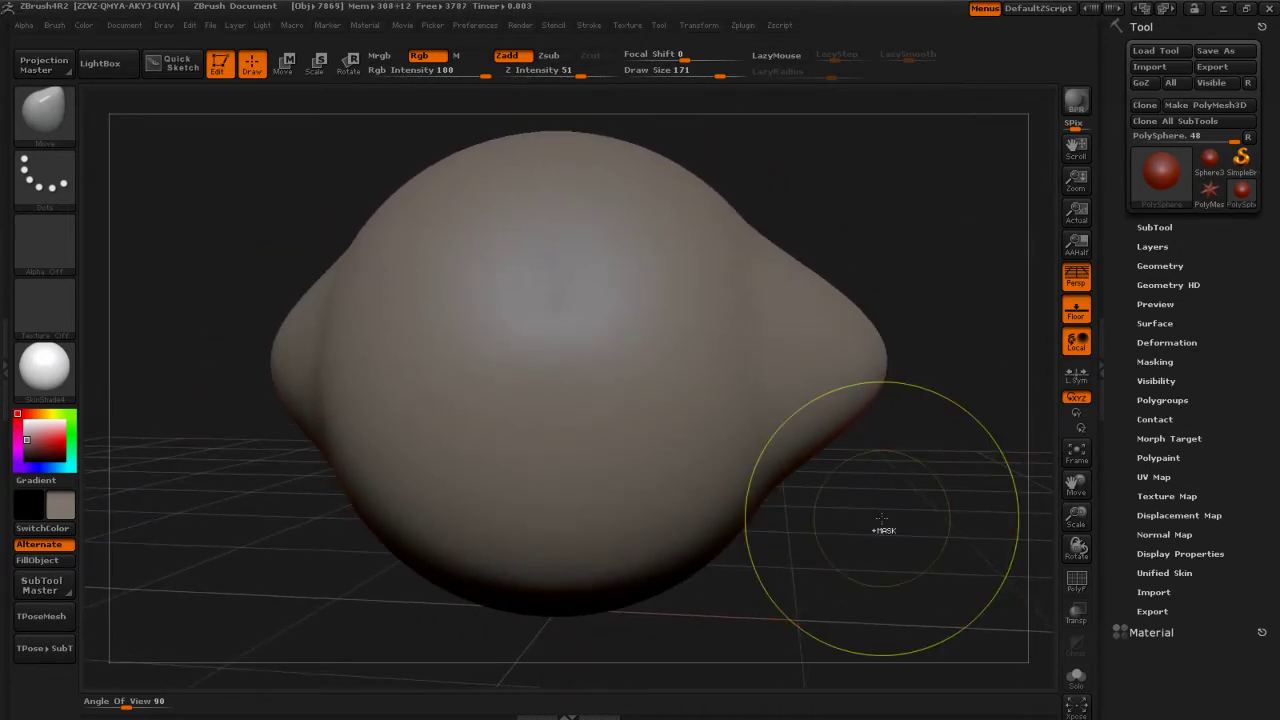
{"action": "key", "text": "ctrl+z"}
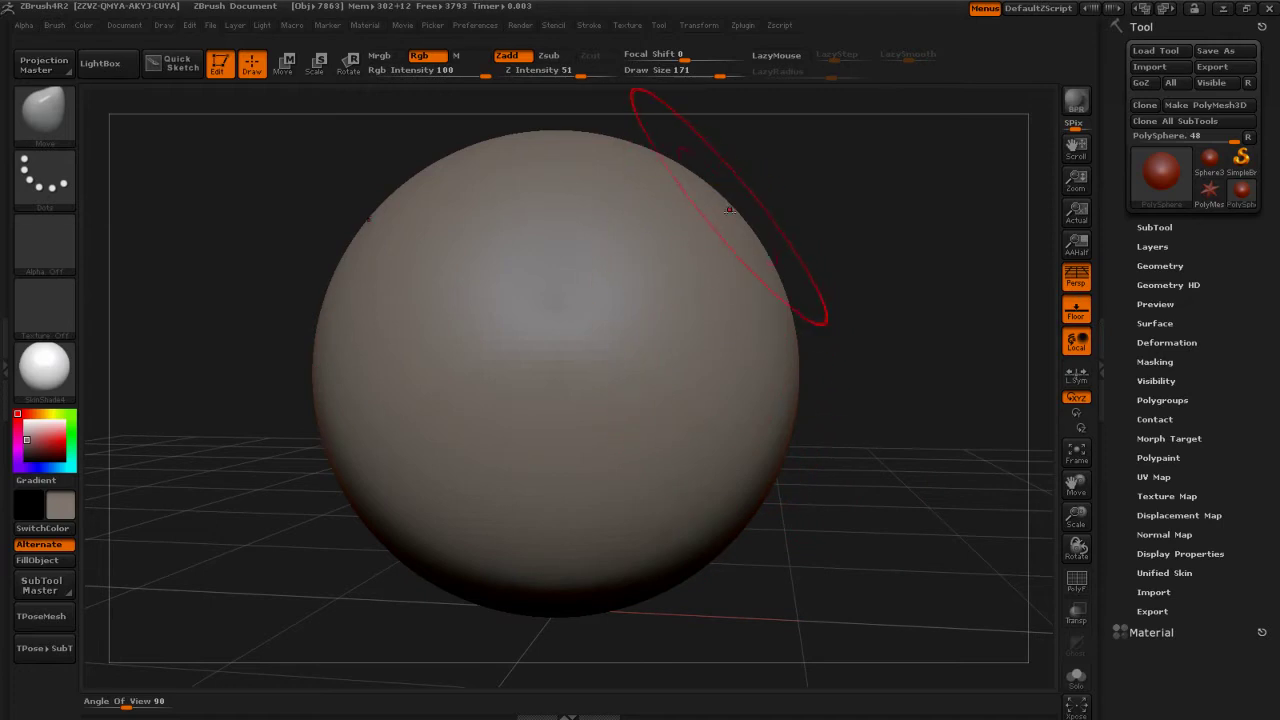
- Try pulling bulges out of the sphere's upper, side and lower areas, undoing each one
{"action": "left_click_drag", "start_coordinate": [714, 143], "coordinate": [810, 160]}
{"action": "key", "text": "ctrl+z"}
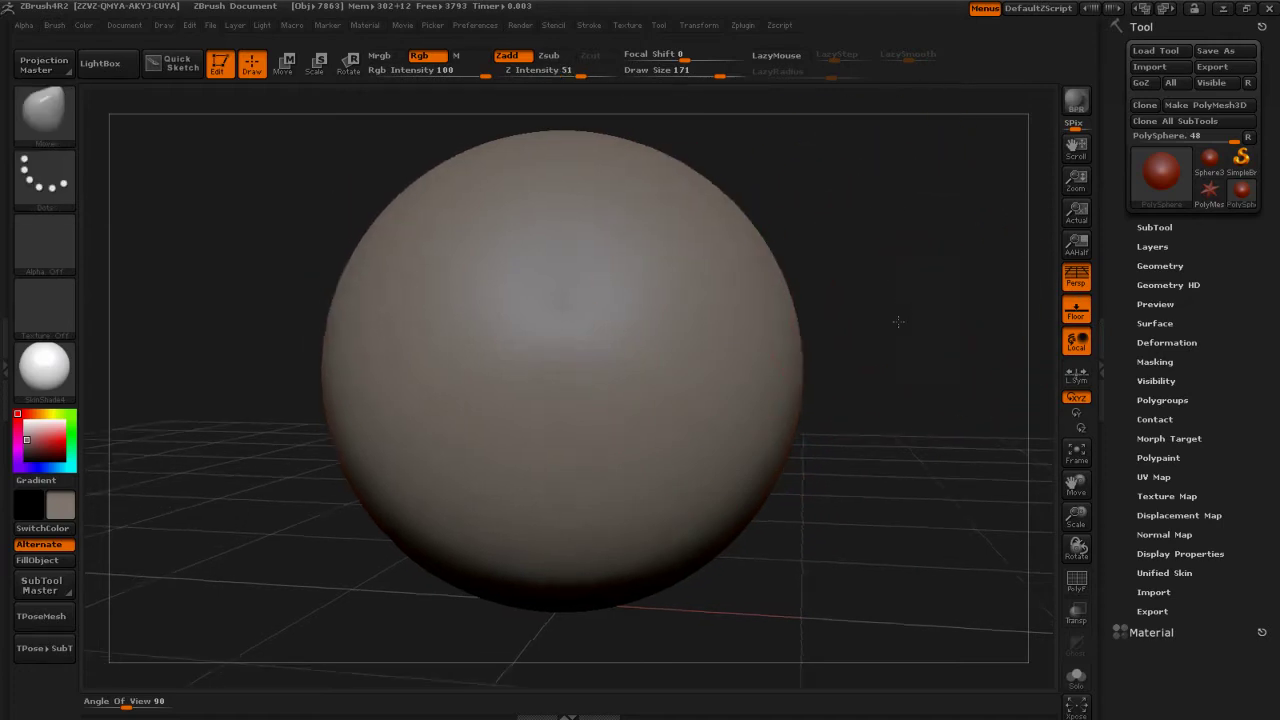
{"action": "mouse_move", "coordinate": [886, 277]}
{"action": "left_mouse_down"}
{"action": "mouse_move", "coordinate": [455, 292]}
{"action": "mouse_move", "coordinate": [465, 300]}
{"action": "left_mouse_up"}
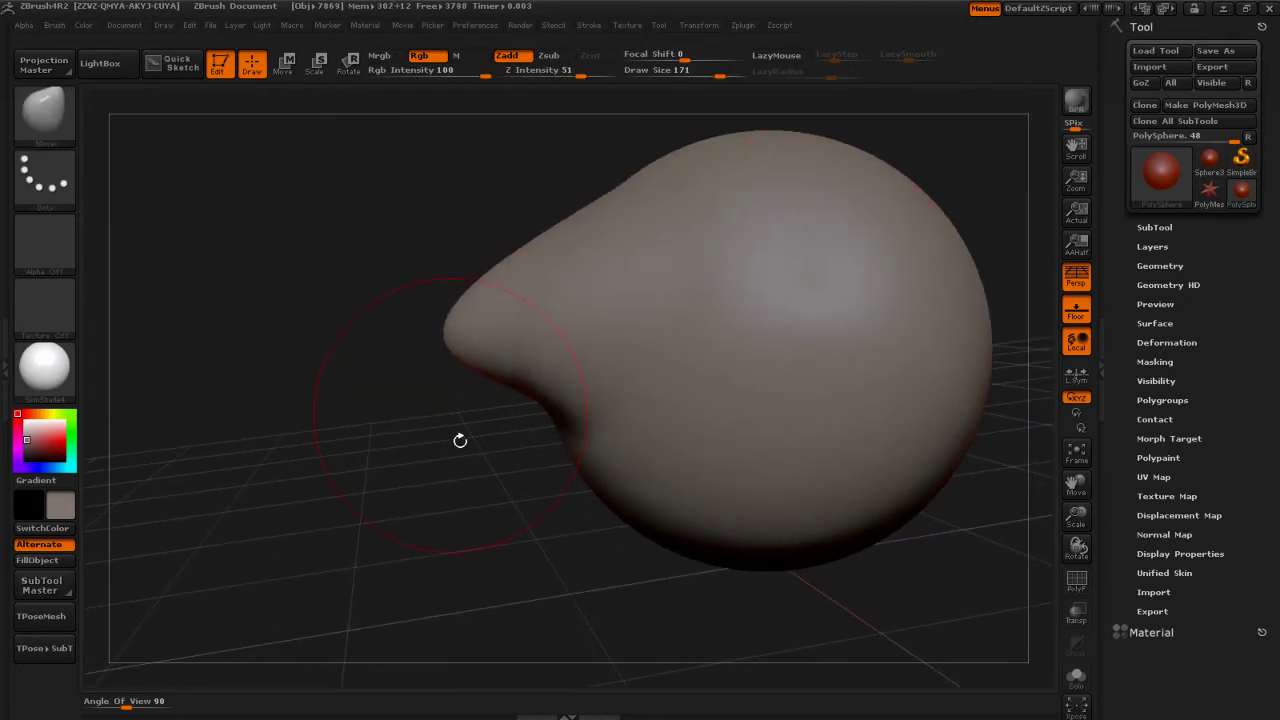
{"action": "mouse_move", "coordinate": [770, 618]}
{"action": "left_mouse_down"}
{"action": "mouse_move", "coordinate": [816, 620]}
{"action": "mouse_move", "coordinate": [751, 617]}
{"action": "mouse_move", "coordinate": [774, 617]}
{"action": "left_mouse_up"}
{"action": "key", "text": "ctrl+z"}
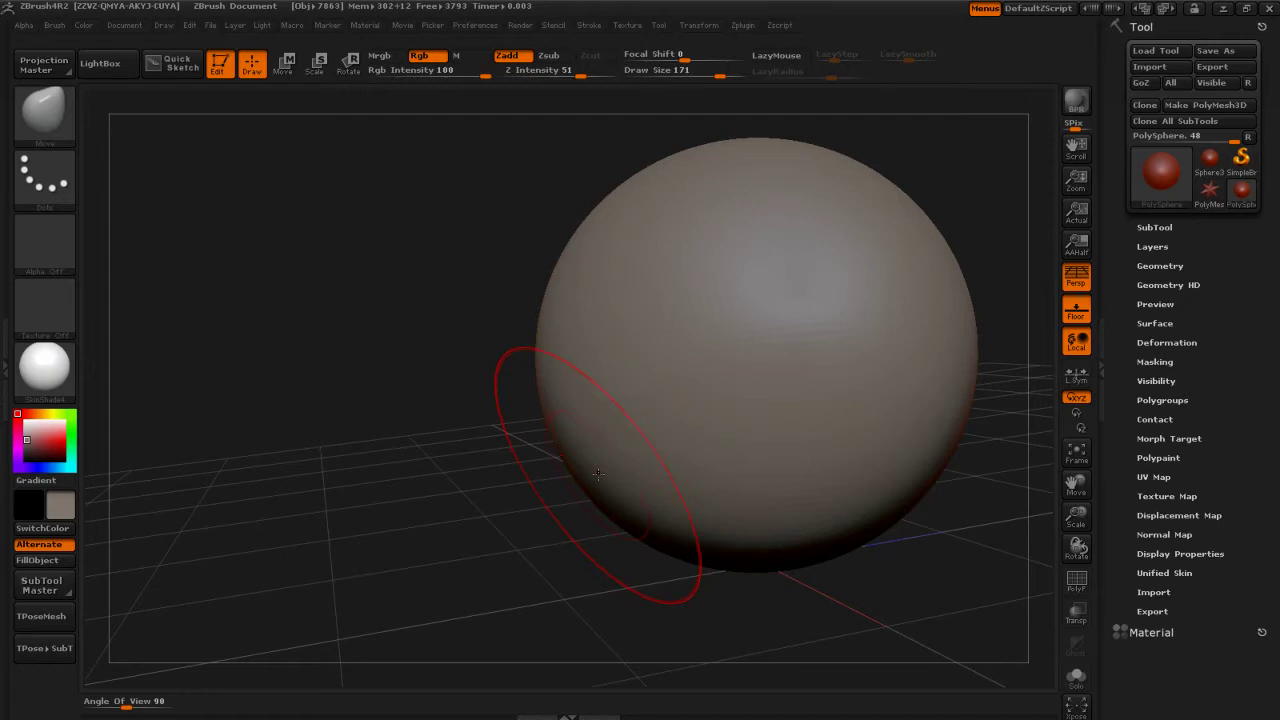
{"action": "left_click_drag", "start_coordinate": [585, 525], "coordinate": [462, 578]}
{"action": "key", "text": "ctrl+z"}
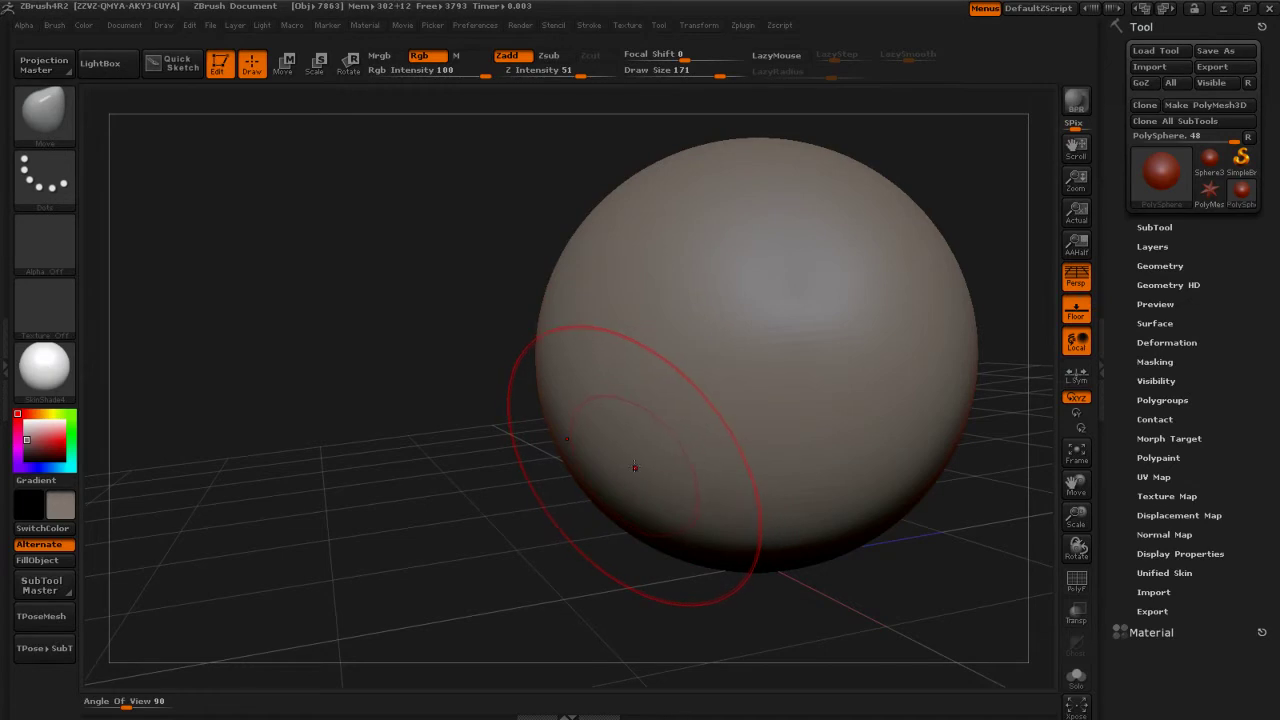
- Try pulling a row of small mirrored spikes out of the sphere's edge with Draw Size 39
{"action": "key", "text": "s"}
{"action": "mouse_move", "coordinate": [641, 467]}
{"action": "left_mouse_down"}
{"action": "mouse_move", "coordinate": [592, 467]}
{"action": "mouse_move", "coordinate": [505, 520]}
{"action": "left_mouse_up"}
{"action": "left_click_drag", "start_coordinate": [647, 604], "coordinate": [735, 549]}
{"action": "left_click_drag", "start_coordinate": [596, 512], "coordinate": [609, 588]}
{"action": "left_click_drag", "start_coordinate": [760, 626], "coordinate": [708, 618]}
{"action": "left_click_drag", "start_coordinate": [562, 437], "coordinate": [530, 476]}
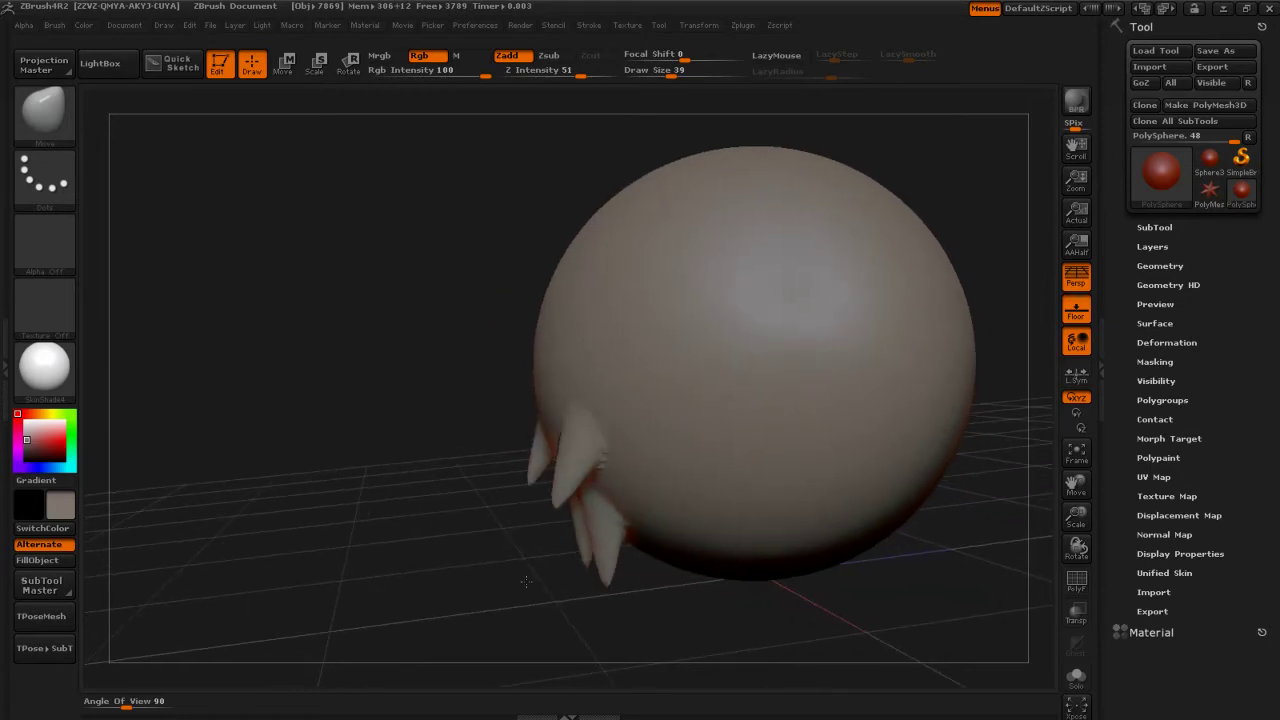
{"action": "left_click_drag", "start_coordinate": [563, 377], "coordinate": [500, 408]}
{"action": "left_click_drag", "start_coordinate": [545, 282], "coordinate": [491, 337]}
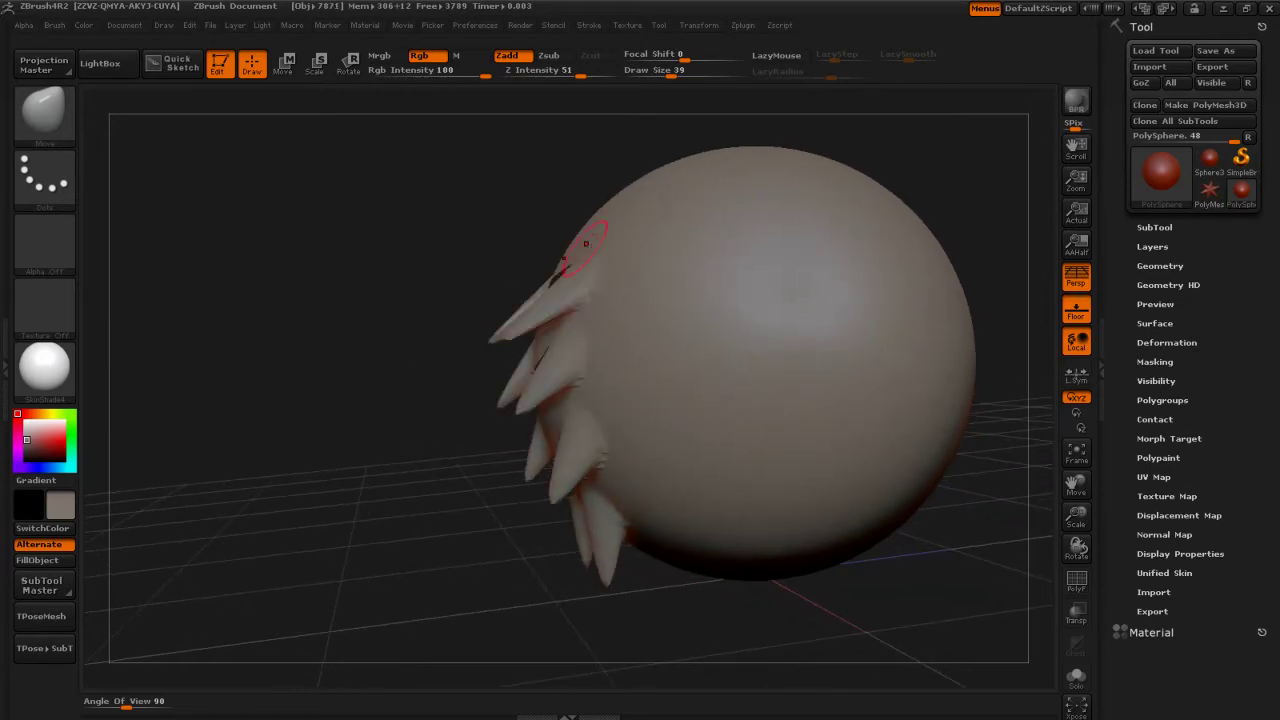
- Undo all the spikes so the sphere is smooth and centre it in the view
{"action": "left_click_drag", "start_coordinate": [462, 251], "coordinate": [706, 458]}
{"action": "key", "text": "ctrl+z"}
{"action": "key", "text": "ctrl+z"}
{"action": "key", "text": "ctrl+z"}
{"action": "key", "text": "ctrl+z"}
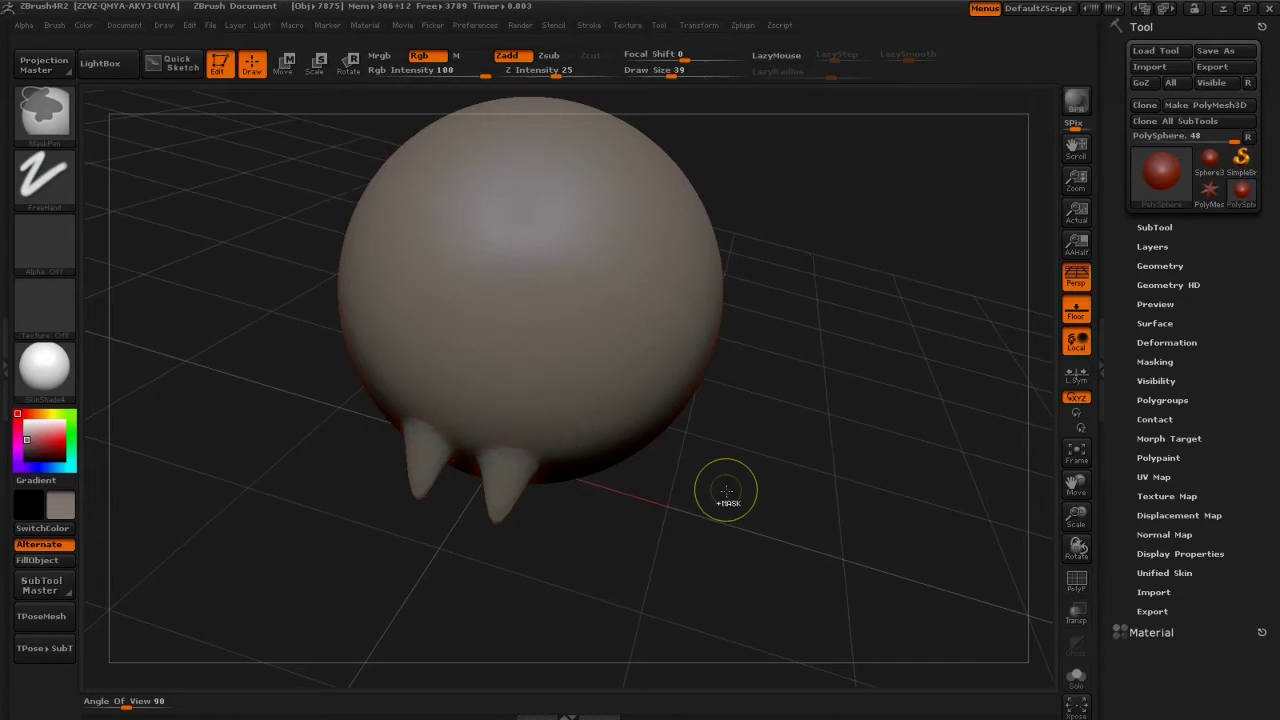
{"action": "left_click_drag", "start_coordinate": [743, 500], "coordinate": [726, 476]}
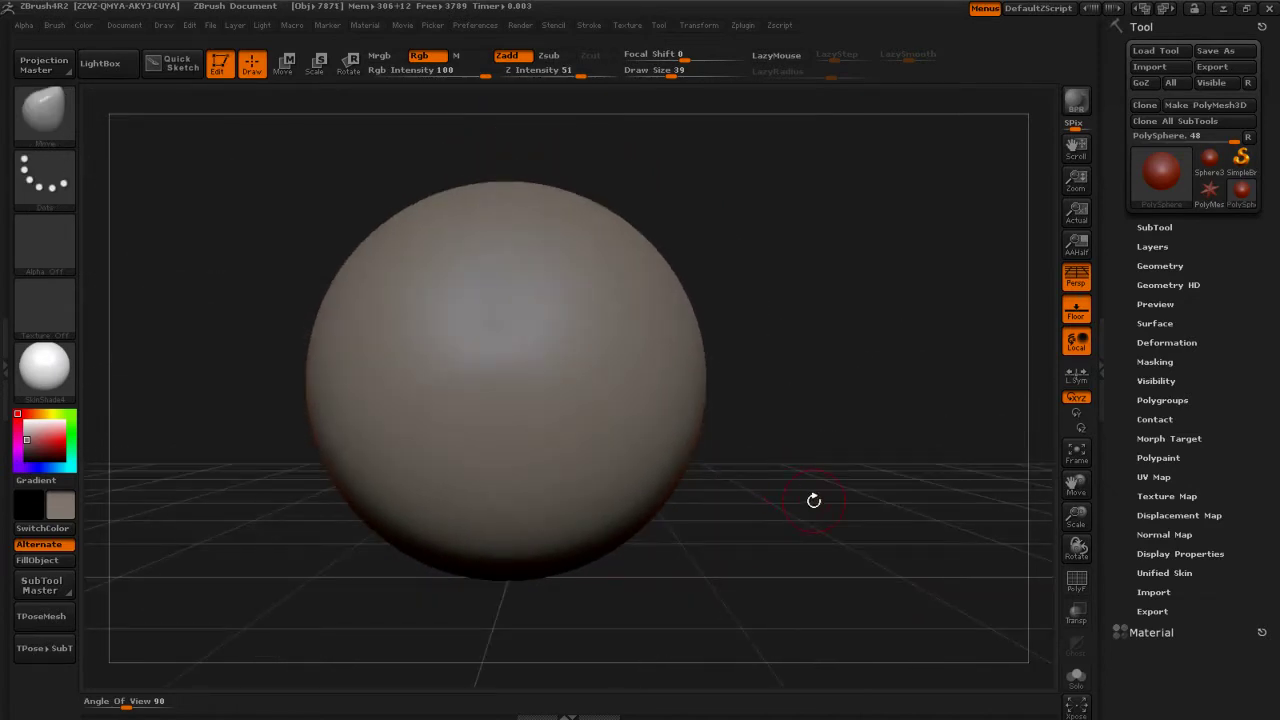
{"action": "left_click_drag", "start_coordinate": [813, 500], "coordinate": [772, 506]}
{"action": "left_click_drag", "start_coordinate": [877, 536], "coordinate": [835, 580], "text": "alt"}
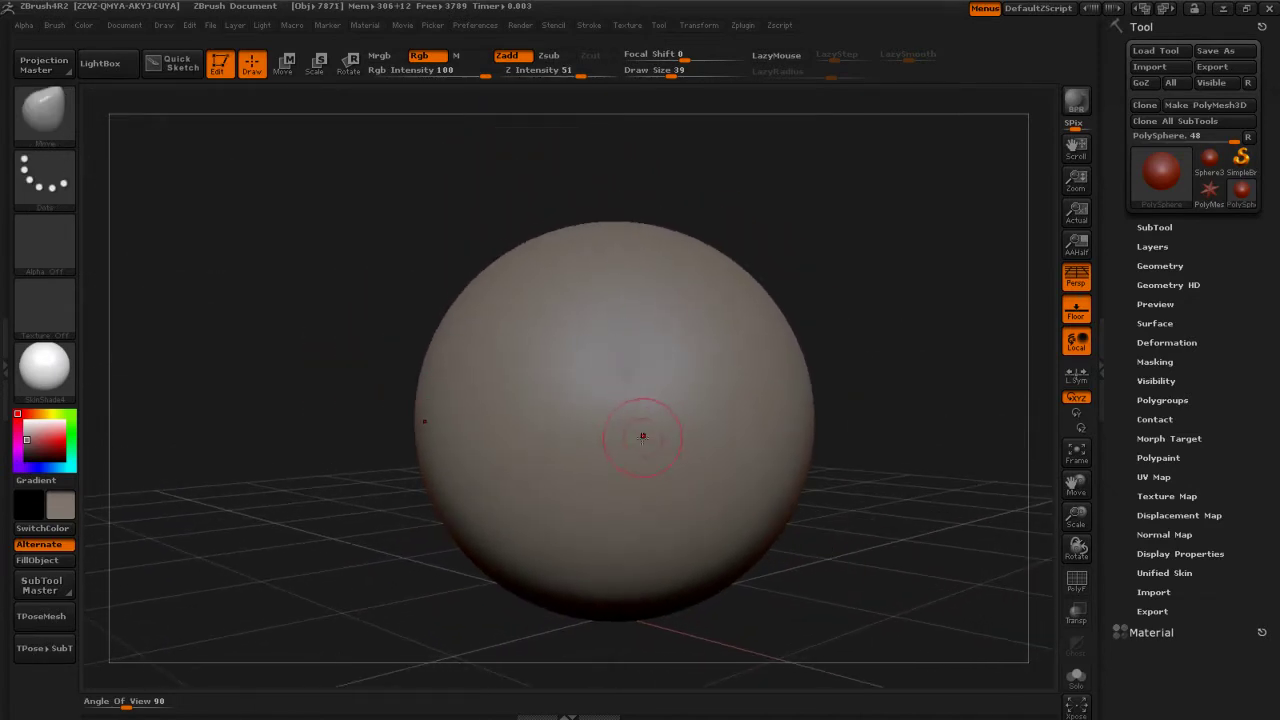
- Set the Draw Size to 256 and pull the sphere's side and lower corner outward into a bulkier mass
{"action": "key", "text": "s"}
{"action": "left_click_drag", "start_coordinate": [642, 451], "coordinate": [719, 455]}
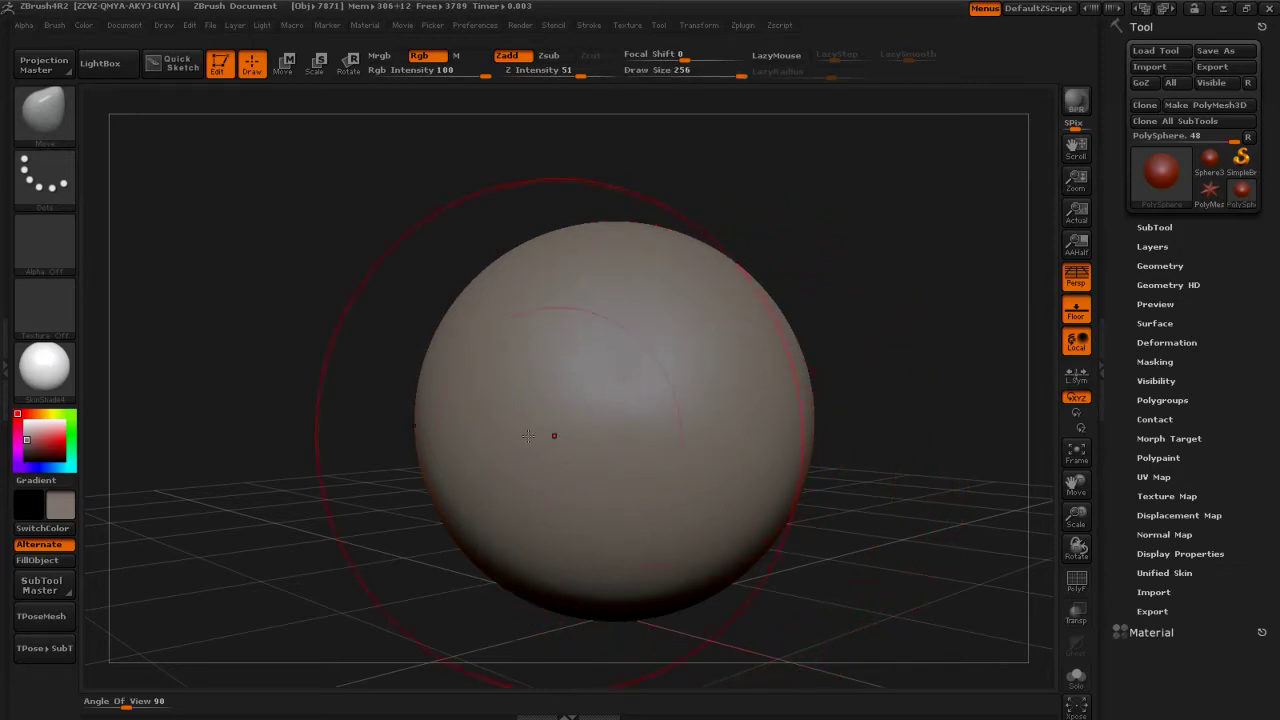
{"action": "left_click_drag", "start_coordinate": [898, 481], "coordinate": [832, 477]}
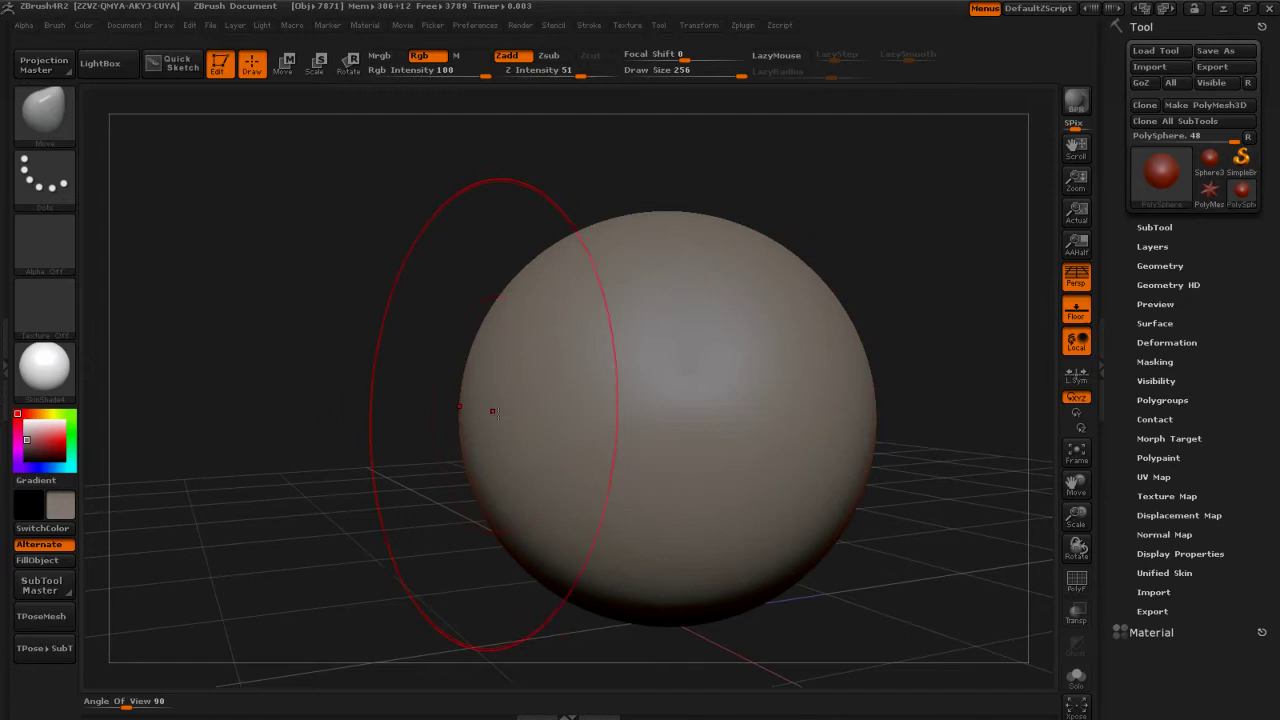
{"action": "key", "text": "s"}
{"action": "left_click_drag", "start_coordinate": [472, 437], "coordinate": [421, 454]}
{"action": "left_click_drag", "start_coordinate": [530, 330], "coordinate": [470, 280]}
{"action": "left_click_drag", "start_coordinate": [480, 486], "coordinate": [466, 623]}
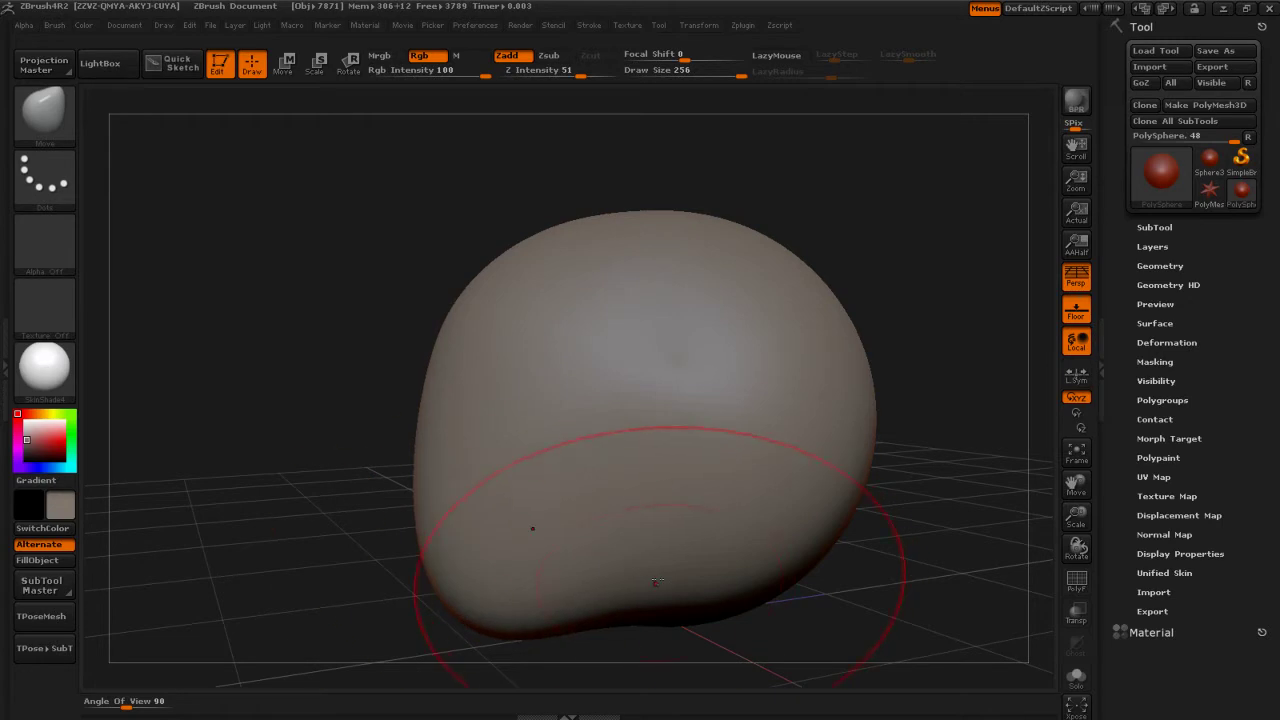
- Pull the underside of the form downward to lengthen it into a rounded, tapered base
{"action": "left_click_drag", "start_coordinate": [656, 582], "coordinate": [657, 615]}
{"action": "mouse_move", "coordinate": [935, 431]}
{"action": "left_mouse_down"}
{"action": "mouse_move", "coordinate": [875, 375]}
{"action": "mouse_move", "coordinate": [815, 280]}
{"action": "mouse_move", "coordinate": [803, 233]}
{"action": "left_mouse_up"}
{"action": "left_click_drag", "start_coordinate": [738, 608], "coordinate": [734, 596]}
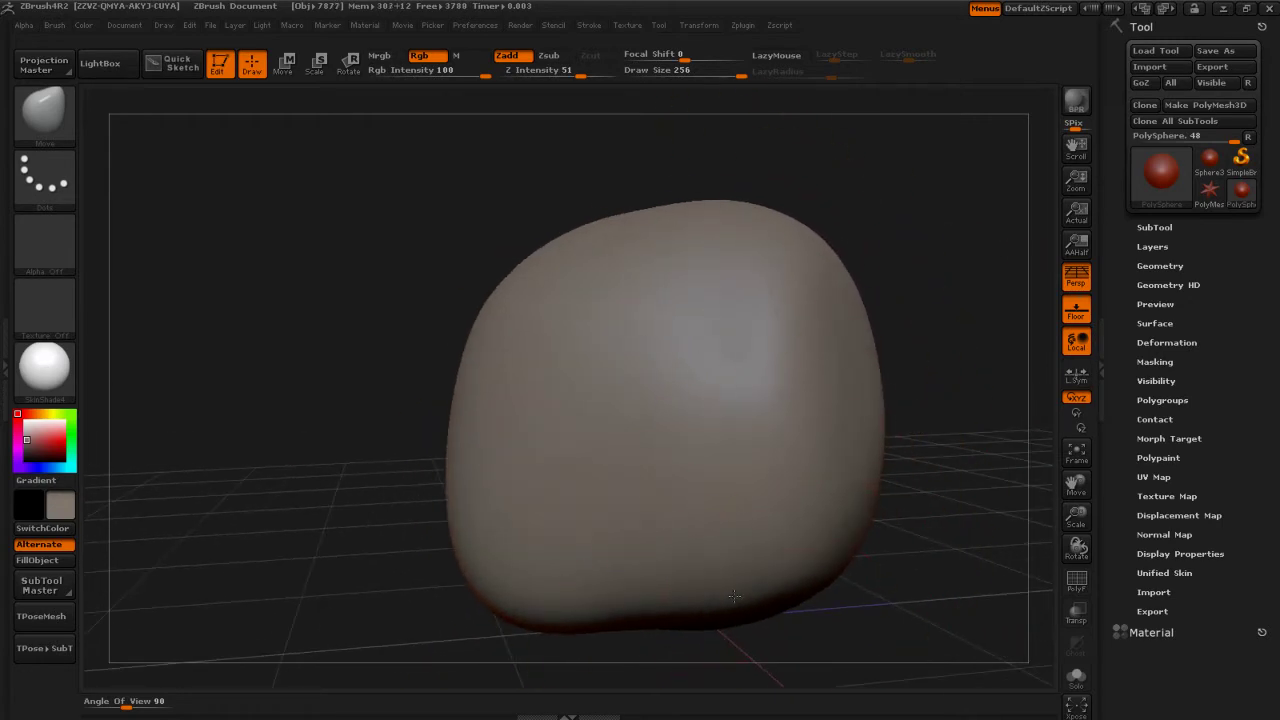
{"action": "left_click_drag", "start_coordinate": [556, 597], "coordinate": [650, 672]}
{"action": "left_click_drag", "start_coordinate": [700, 630], "coordinate": [760, 668]}
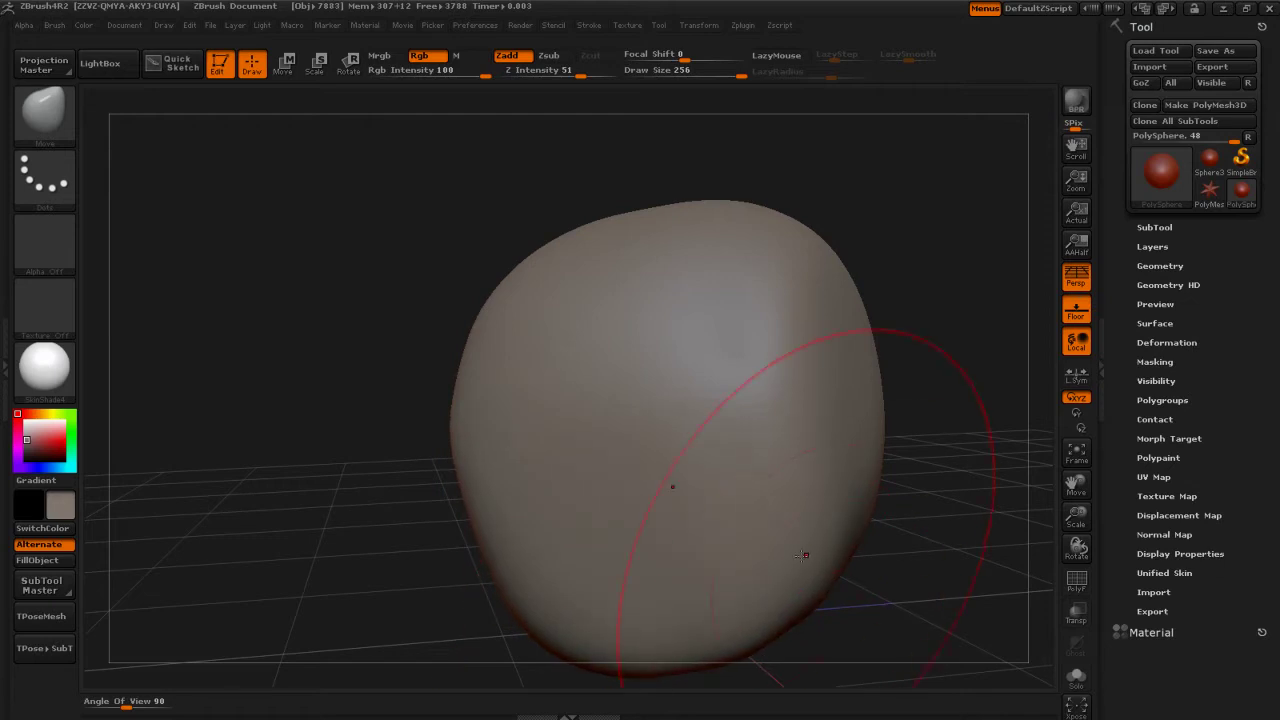
{"action": "mouse_move", "coordinate": [806, 554]}
{"action": "left_mouse_down"}
{"action": "mouse_move", "coordinate": [825, 591]}
{"action": "mouse_move", "coordinate": [880, 590]}
{"action": "mouse_move", "coordinate": [898, 550]}
{"action": "mouse_move", "coordinate": [823, 414]}
{"action": "mouse_move", "coordinate": [814, 424]}
{"action": "left_mouse_up"}
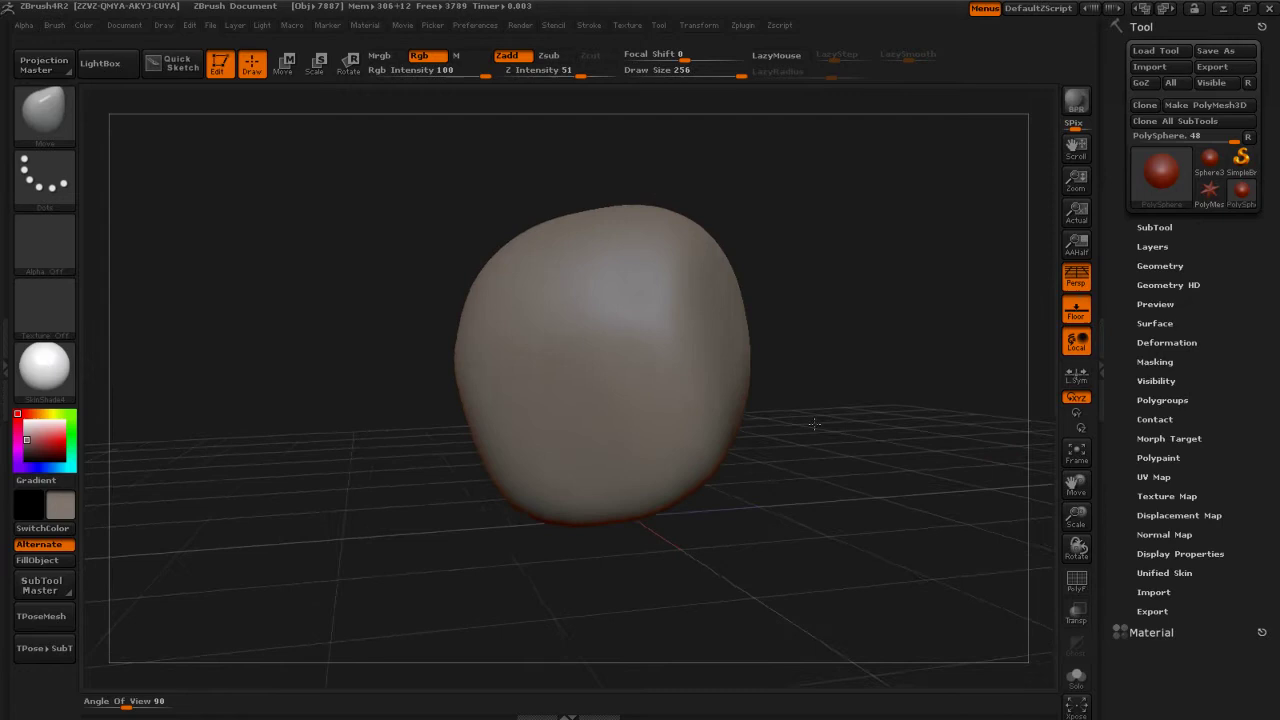
- Push both sides of the form inward with the Move brush to make it narrower and hollow one side
{"action": "left_click_drag", "start_coordinate": [700, 368], "coordinate": [661, 349]}
{"action": "left_click_drag", "start_coordinate": [460, 380], "coordinate": [495, 380]}
{"action": "left_click_drag", "start_coordinate": [795, 416], "coordinate": [755, 398]}
{"action": "left_click_drag", "start_coordinate": [636, 497], "coordinate": [662, 492]}
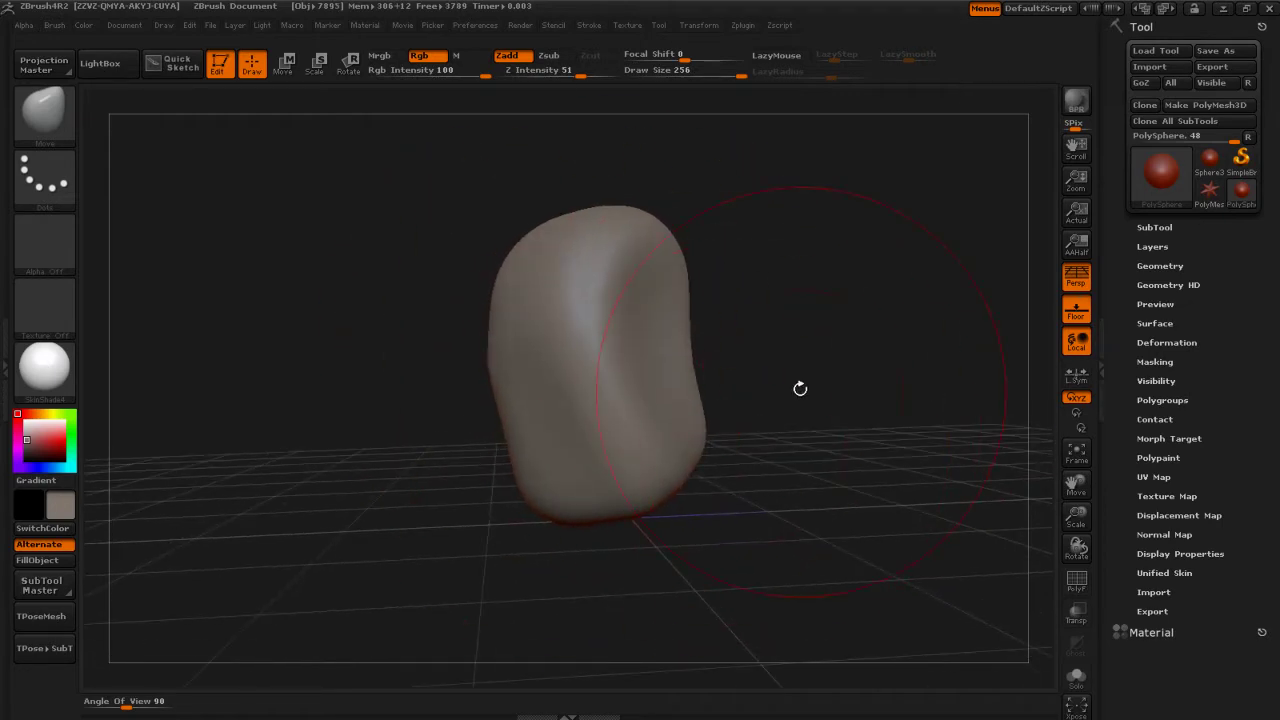
{"action": "left_click_drag", "start_coordinate": [800, 388], "coordinate": [840, 435]}
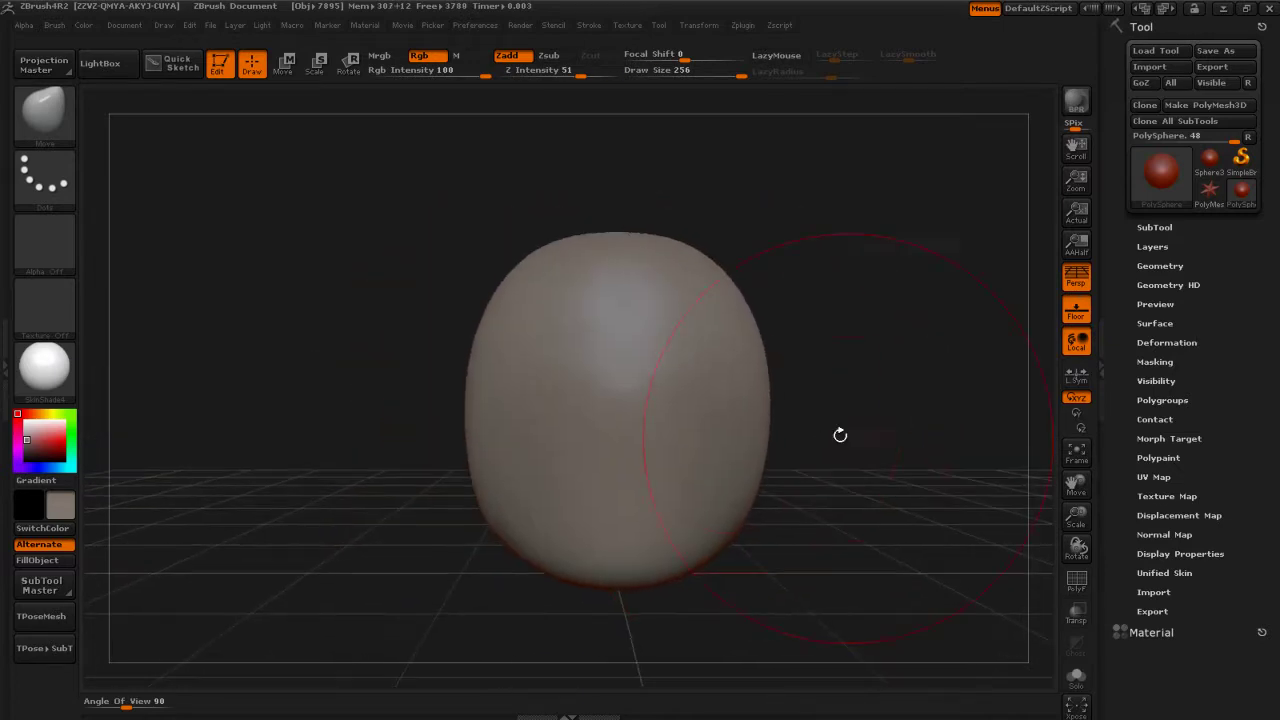
- Refine the bean-shaped profile with the Move brush, pulling the hollow of its inner curve slightly outward
{"action": "left_click_drag", "start_coordinate": [762, 415], "coordinate": [802, 486]}
{"action": "left_click_drag", "start_coordinate": [808, 380], "coordinate": [770, 437]}
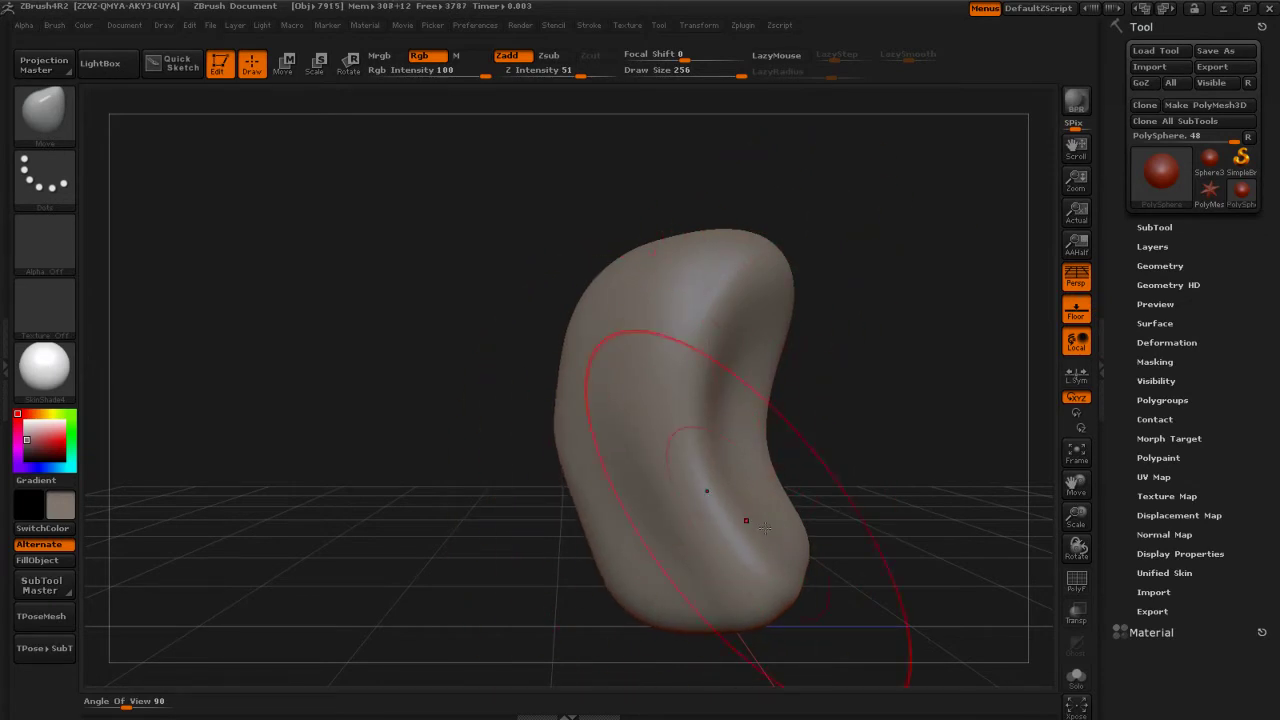
{"action": "left_click_drag", "start_coordinate": [760, 437], "coordinate": [792, 436]}
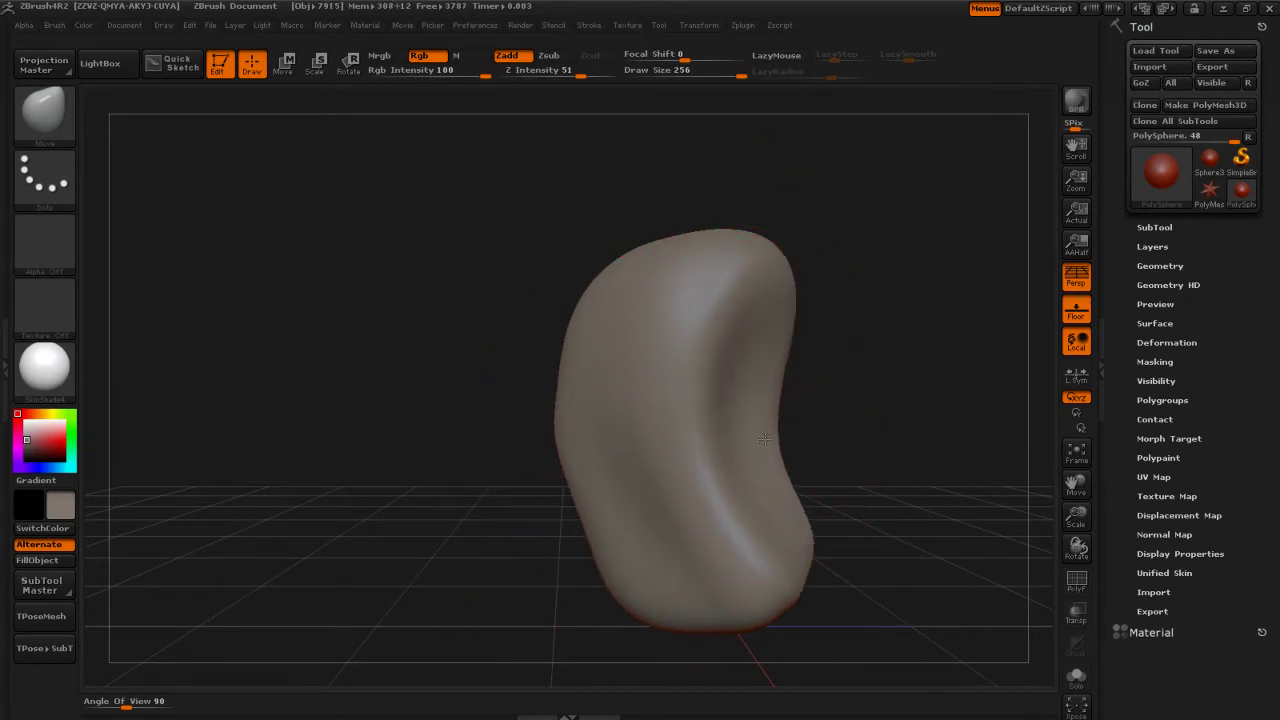
- Smooth the sides and inner curve of the bean-shaped form to soften its ridges
{"action": "mouse_move", "coordinate": [888, 420]}
{"action": "left_mouse_down"}
{"action": "mouse_move", "coordinate": [790, 434]}
{"action": "mouse_move", "coordinate": [881, 442]}
{"action": "mouse_move", "coordinate": [803, 449]}
{"action": "mouse_move", "coordinate": [877, 437]}
{"action": "mouse_move", "coordinate": [792, 416]}
{"action": "mouse_move", "coordinate": [797, 433]}
{"action": "mouse_move", "coordinate": [774, 457]}
{"action": "left_mouse_up"}
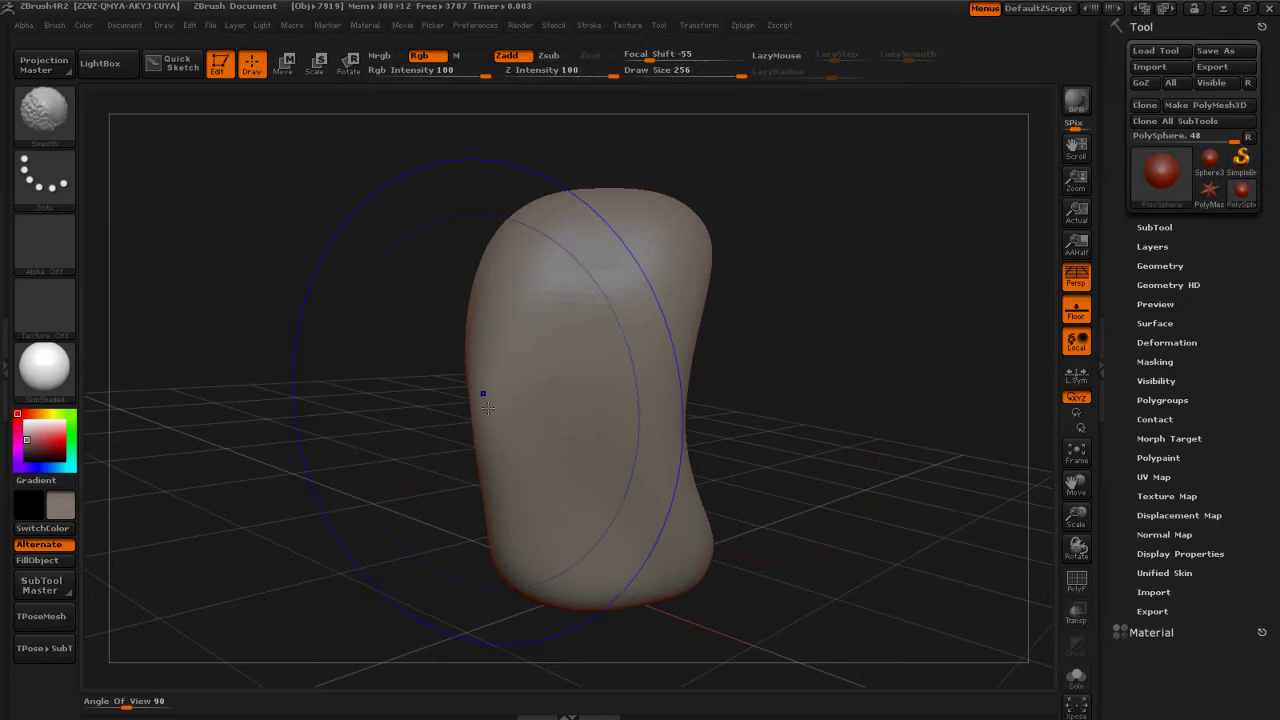
{"action": "left_click_drag", "start_coordinate": [490, 407], "coordinate": [505, 463], "text": "shift"}
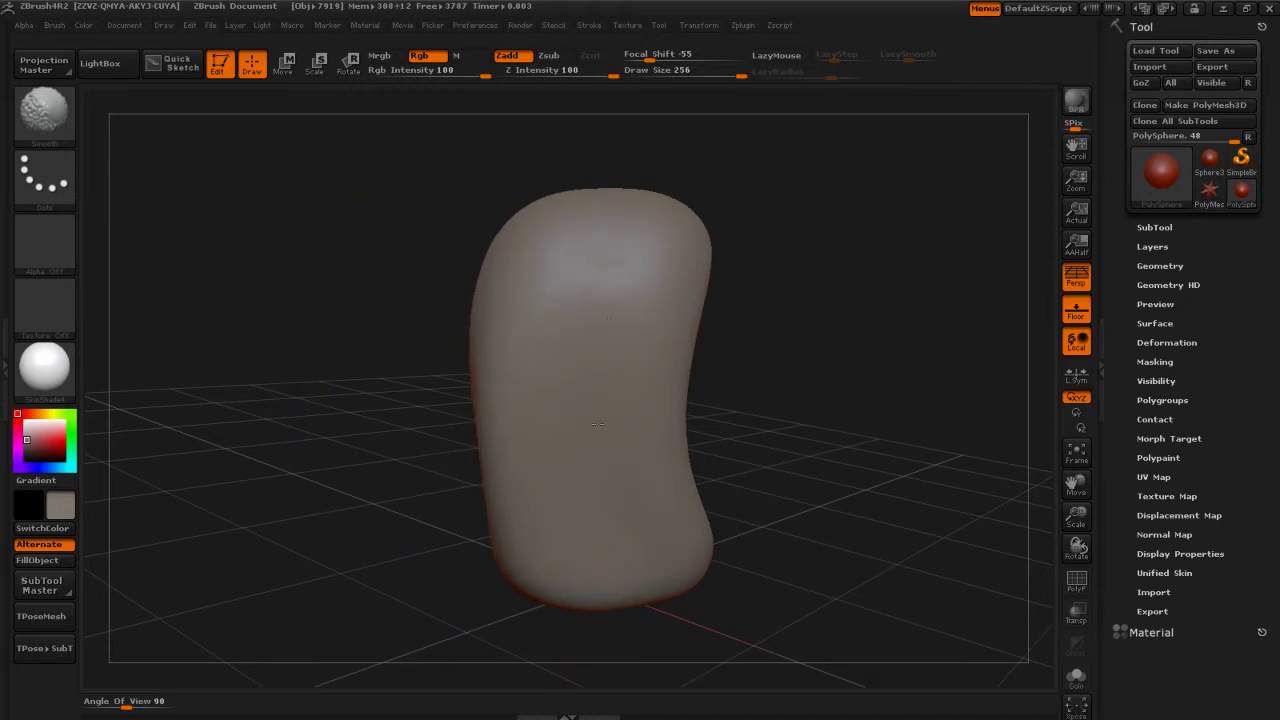
{"action": "left_click_drag", "start_coordinate": [598, 424], "coordinate": [703, 421], "text": "shift"}
{"action": "key", "text": "ctrl+shift"}
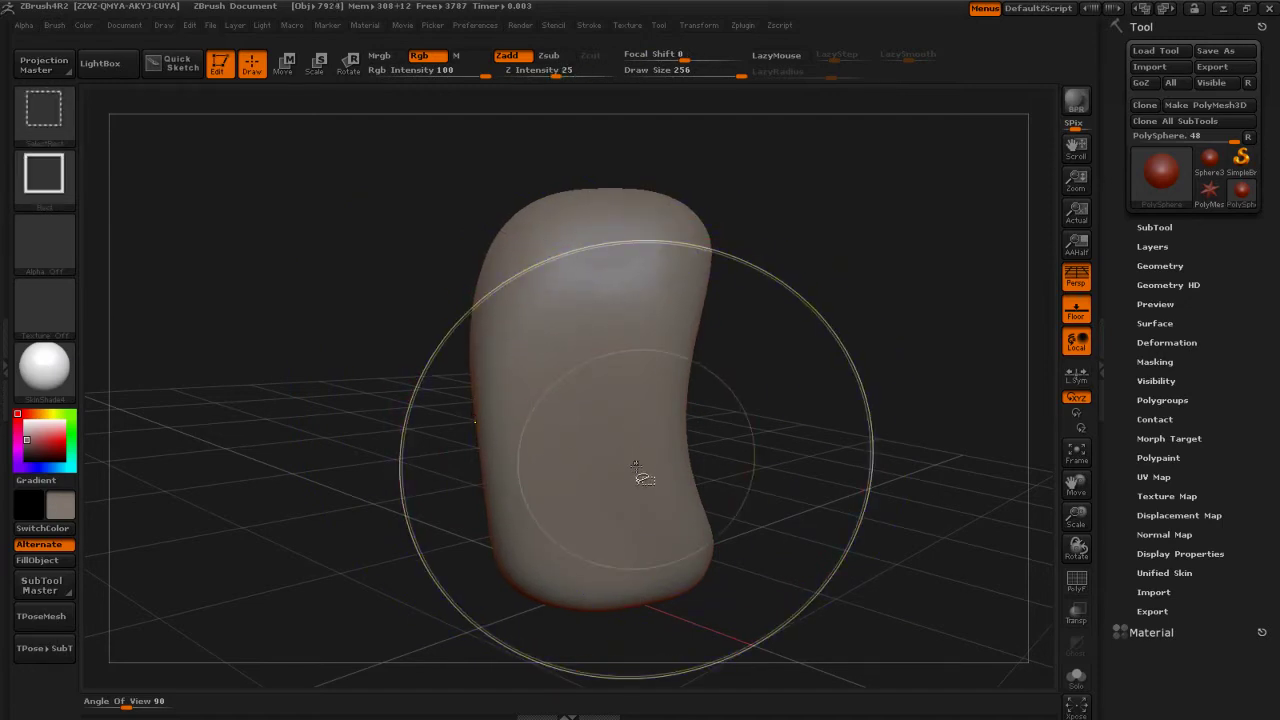
{"action": "left_click_drag", "start_coordinate": [803, 433], "coordinate": [759, 411]}
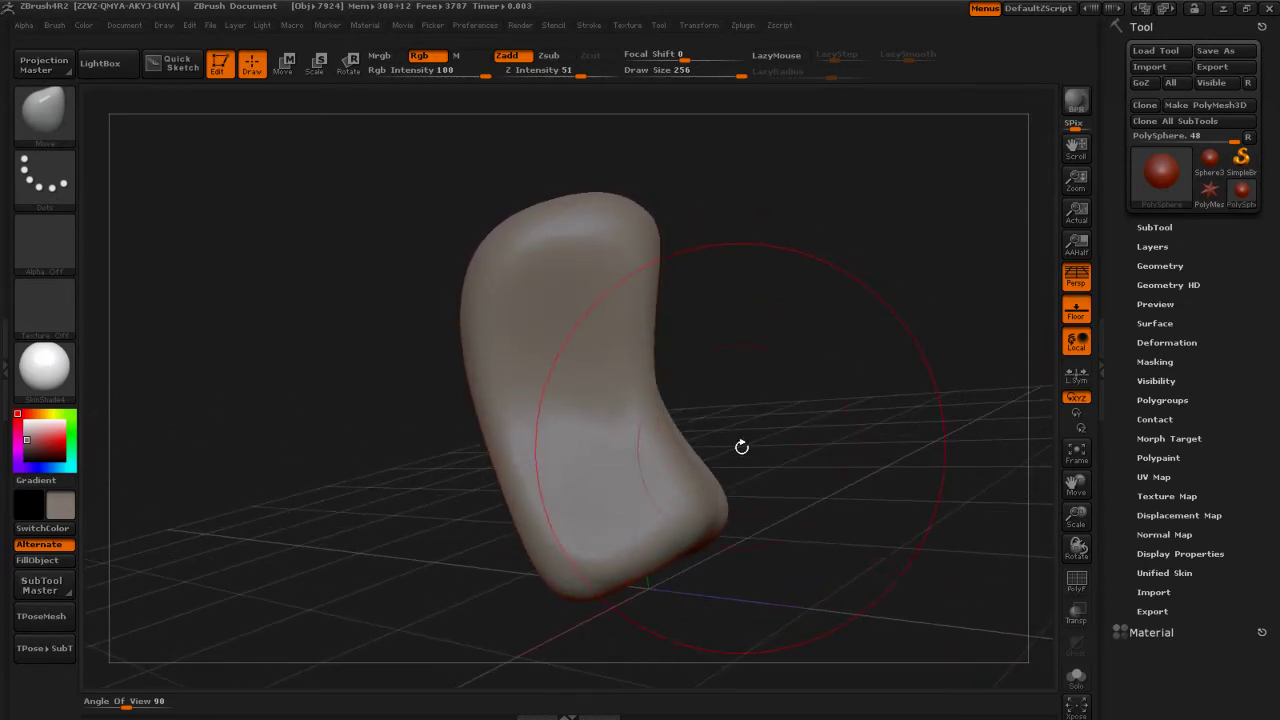
{"action": "left_click_drag", "start_coordinate": [712, 376], "coordinate": [745, 383]}
{"action": "key", "text": "shift"}
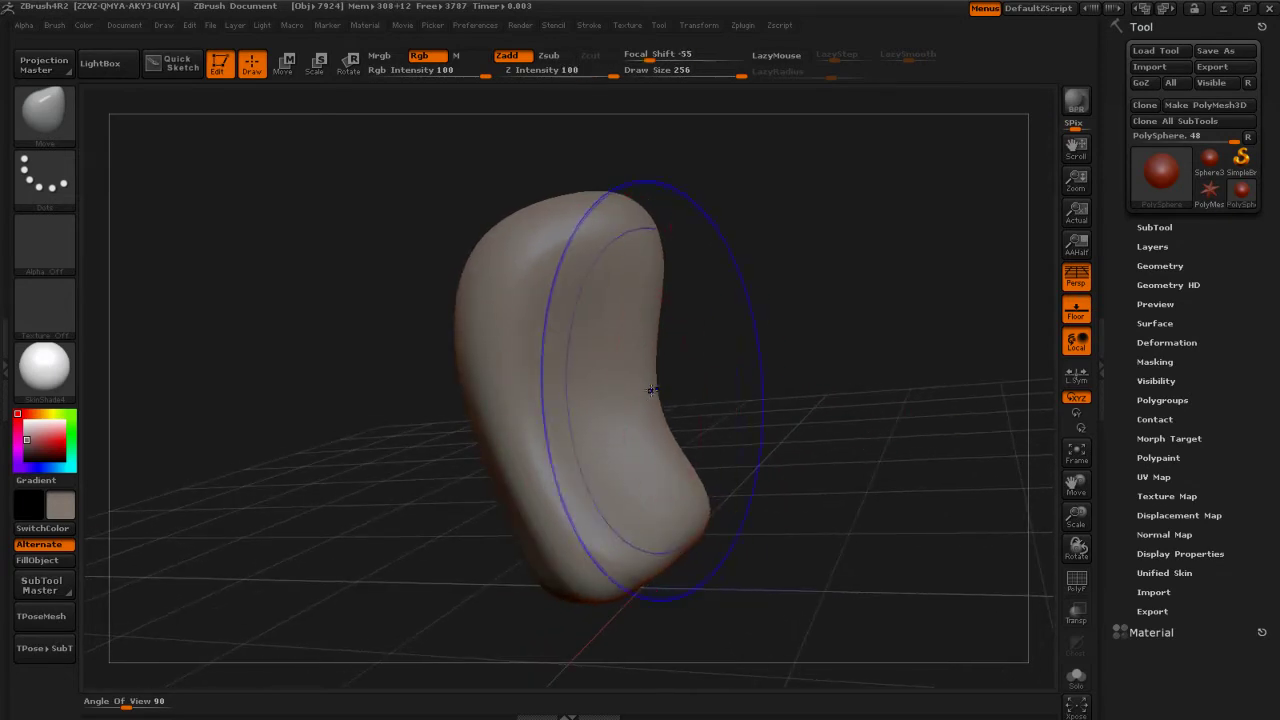
{"action": "left_click_drag", "start_coordinate": [648, 392], "coordinate": [642, 422], "text": "shift"}
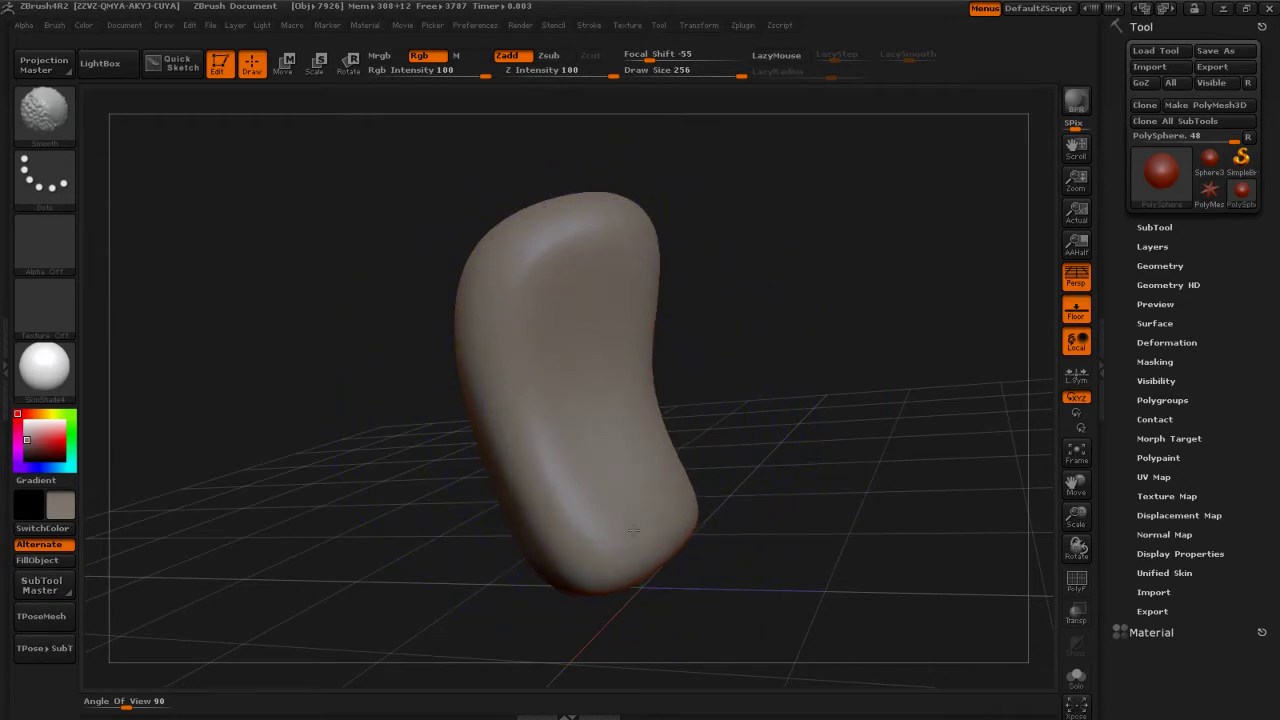
- Pull the outer curve of the bean-shaped form outward with the Move brush to round its back
{"action": "mouse_move", "coordinate": [751, 433]}
{"action": "left_mouse_down"}
{"action": "mouse_move", "coordinate": [800, 440]}
{"action": "mouse_move", "coordinate": [479, 599]}
{"action": "mouse_move", "coordinate": [500, 581]}
{"action": "left_mouse_up"}
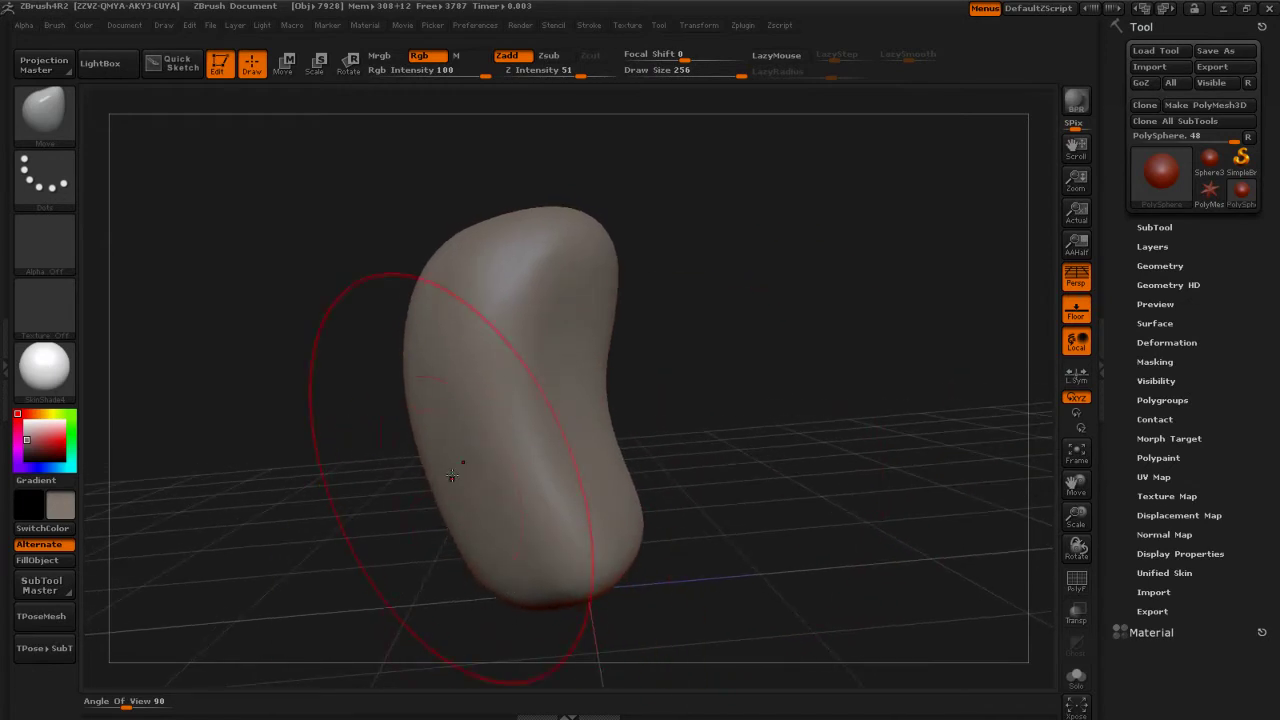
{"action": "left_click_drag", "start_coordinate": [455, 469], "coordinate": [439, 464]}
{"action": "left_click_drag", "start_coordinate": [428, 370], "coordinate": [416, 366]}
{"action": "left_click_drag", "start_coordinate": [446, 294], "coordinate": [462, 280]}
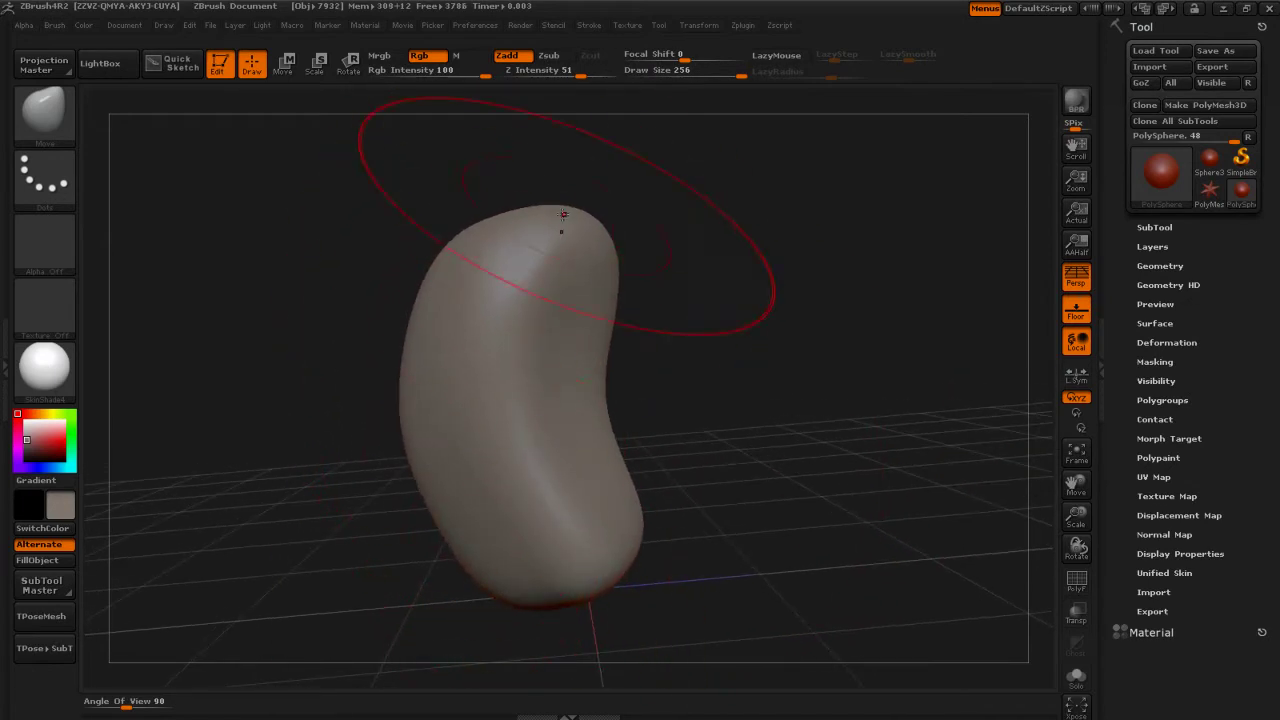
- Stretch the upper and lower ends of the bean-shaped form outward with the Move brush and smooth its surface
{"action": "left_click_drag", "start_coordinate": [564, 214], "coordinate": [598, 203]}
{"action": "left_click_drag", "start_coordinate": [505, 226], "coordinate": [547, 206]}
{"action": "mouse_move", "coordinate": [595, 566]}
{"action": "left_mouse_down"}
{"action": "mouse_move", "coordinate": [641, 580]}
{"action": "mouse_move", "coordinate": [603, 615]}
{"action": "left_mouse_up"}
{"action": "mouse_move", "coordinate": [745, 468]}
{"action": "left_mouse_down"}
{"action": "mouse_move", "coordinate": [640, 470]}
{"action": "mouse_move", "coordinate": [670, 460]}
{"action": "left_mouse_up"}
{"action": "mouse_move", "coordinate": [562, 497]}
{"action": "left_mouse_down", "text": "shift"}
{"action": "mouse_move", "coordinate": [582, 445]}
{"action": "mouse_move", "coordinate": [566, 350]}
{"action": "left_mouse_up", "text": "shift"}
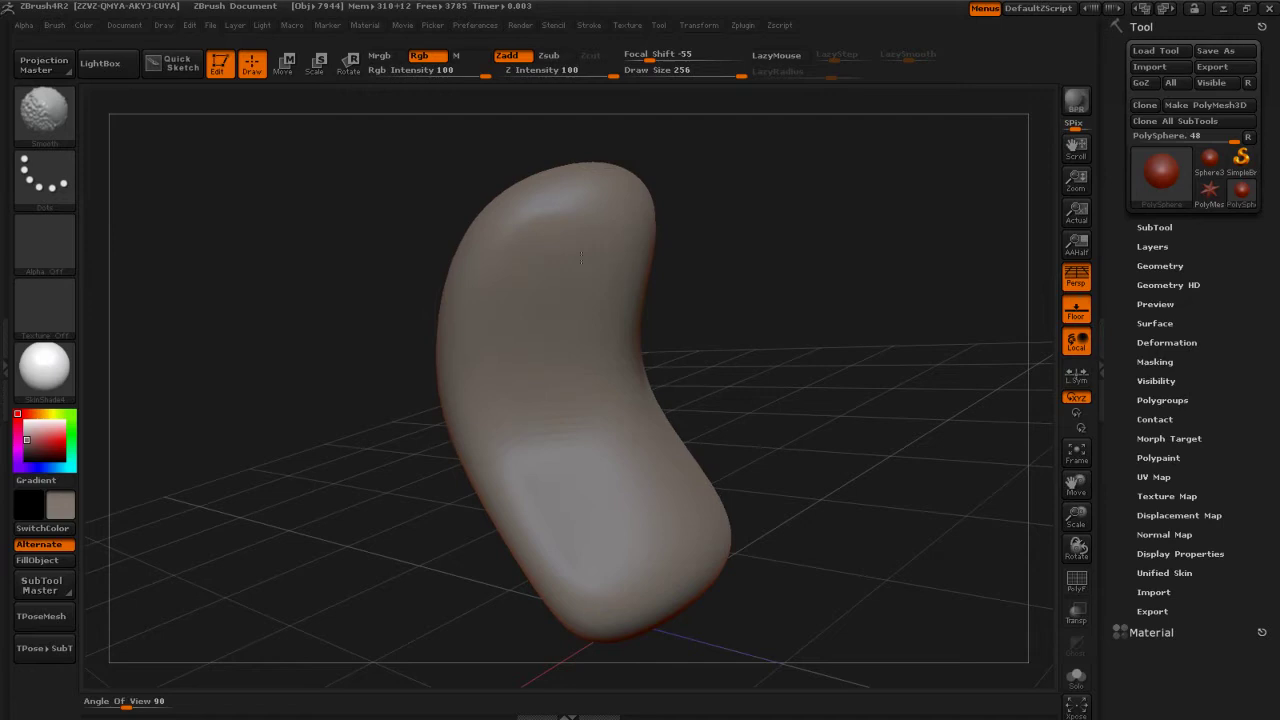
{"action": "left_click_drag", "start_coordinate": [735, 408], "coordinate": [815, 365]}
- Reduce the Move brush's draw size to about 130 and pull shoulder-like bulges out of the form's upper sides
{"action": "key", "text": "s"}
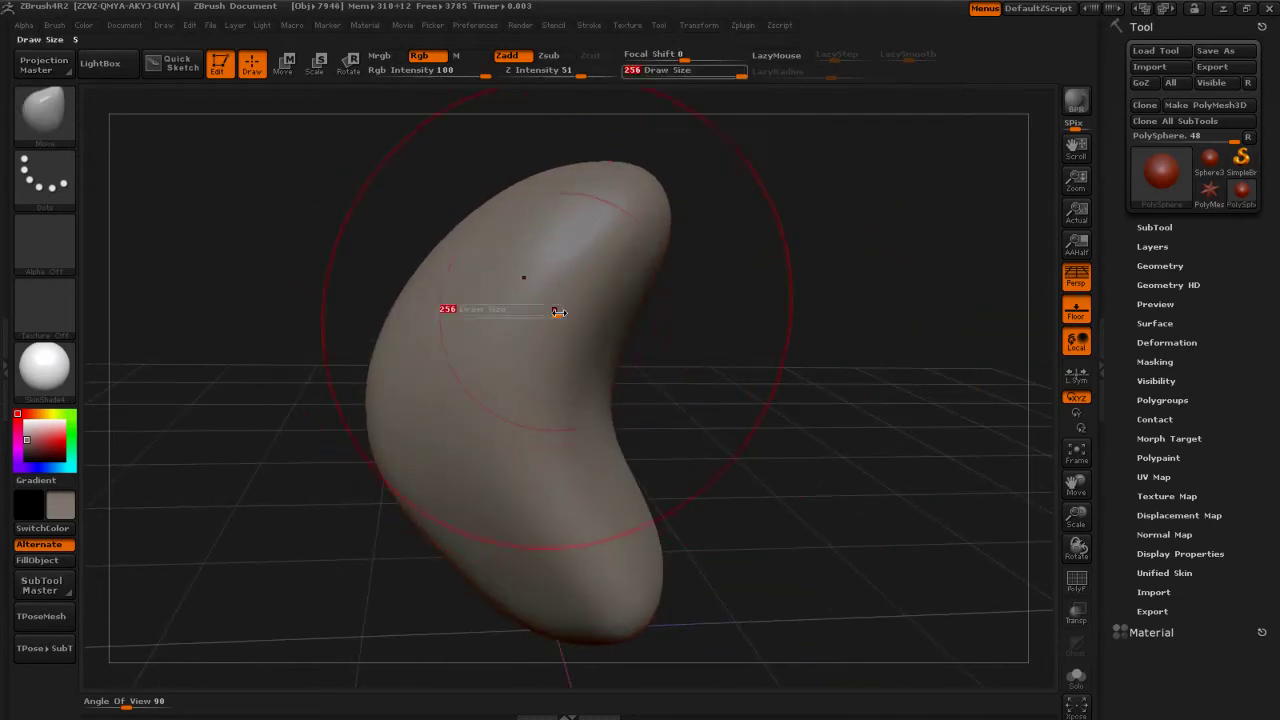
{"action": "left_click_drag", "start_coordinate": [557, 316], "coordinate": [523, 320]}
{"action": "mouse_move", "coordinate": [747, 332]}
{"action": "left_mouse_down", "text": "alt"}
{"action": "mouse_move", "coordinate": [786, 380]}
{"action": "mouse_move", "coordinate": [631, 306]}
{"action": "left_mouse_up", "text": "alt"}
{"action": "left_click_drag", "start_coordinate": [544, 265], "coordinate": [538, 242]}
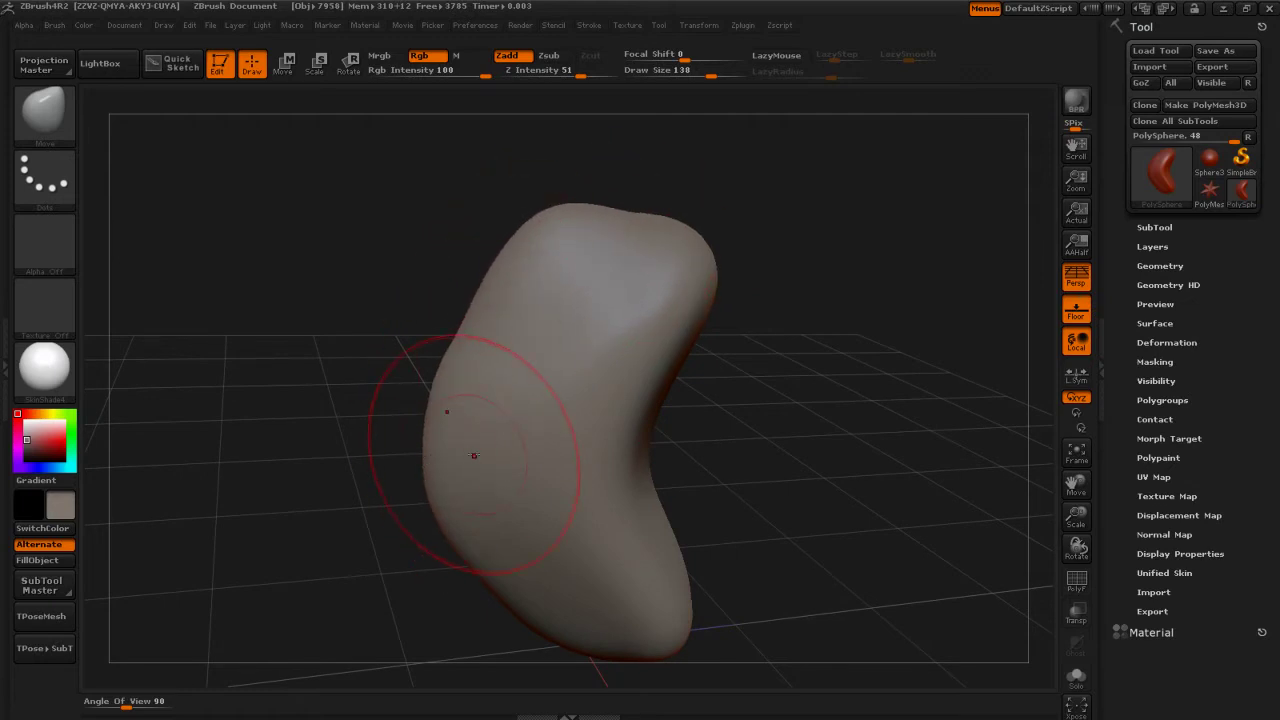
{"action": "mouse_move", "coordinate": [722, 431]}
{"action": "left_mouse_down"}
{"action": "mouse_move", "coordinate": [748, 451]}
{"action": "mouse_move", "coordinate": [577, 414]}
{"action": "left_mouse_up"}
{"action": "mouse_move", "coordinate": [658, 366]}
{"action": "left_mouse_down"}
{"action": "mouse_move", "coordinate": [580, 337]}
{"action": "mouse_move", "coordinate": [615, 330]}
{"action": "left_mouse_up"}
- Set the Move brush's draw size to about 101 and push the lower sides inward to taper the form toward its base
{"action": "key", "text": "s"}
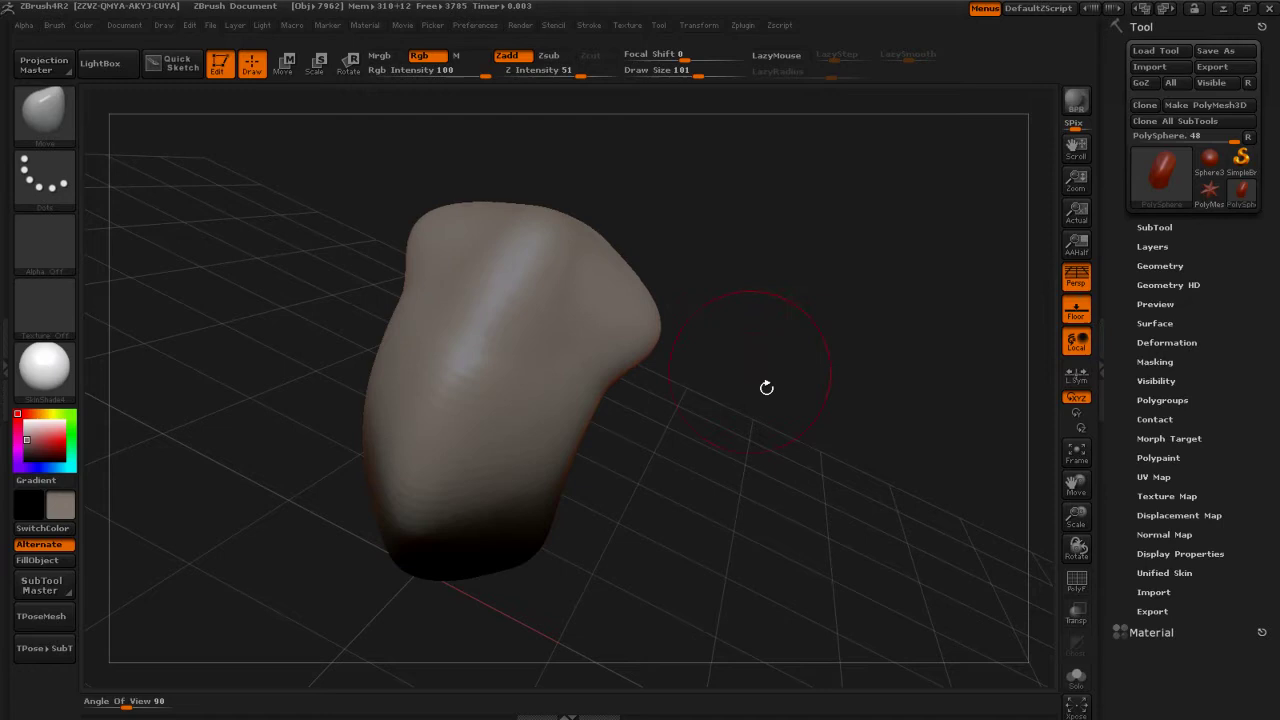
{"action": "mouse_move", "coordinate": [766, 383]}
{"action": "left_mouse_down"}
{"action": "mouse_move", "coordinate": [728, 427]}
{"action": "mouse_move", "coordinate": [765, 414]}
{"action": "left_mouse_up"}
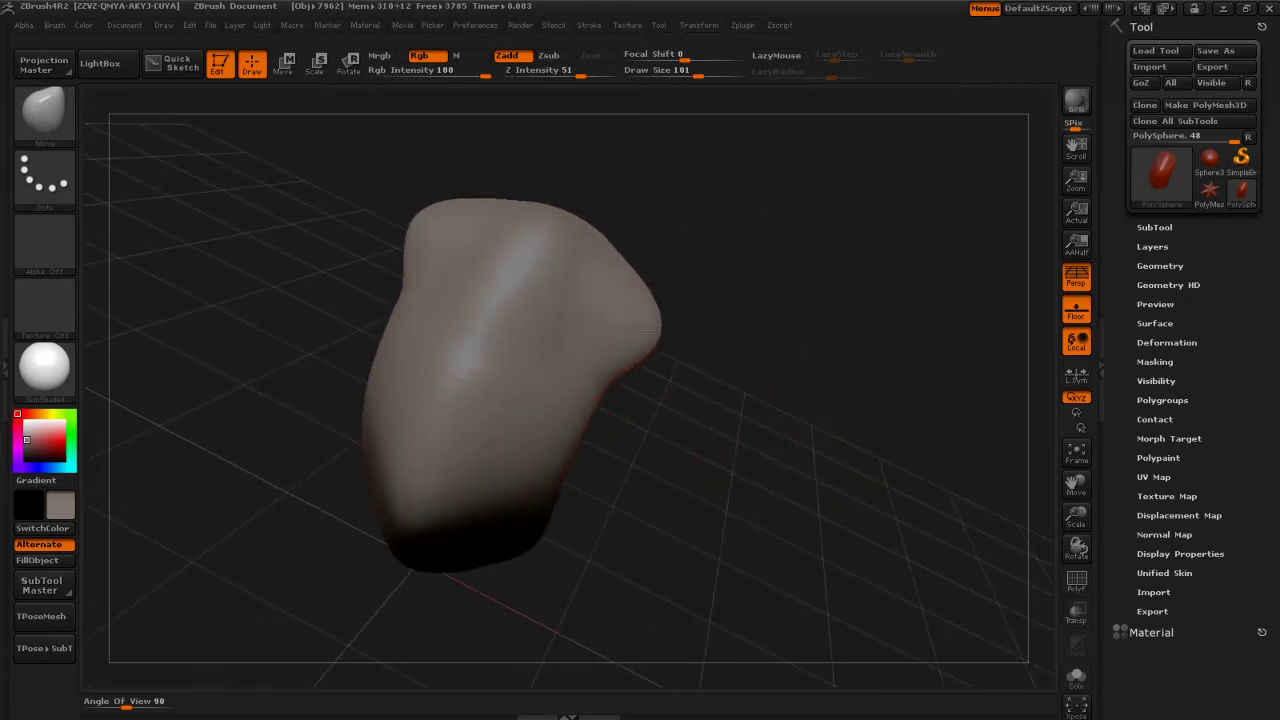
{"action": "left_click_drag", "start_coordinate": [649, 330], "coordinate": [653, 327]}
{"action": "left_click_drag", "start_coordinate": [662, 495], "coordinate": [691, 454]}
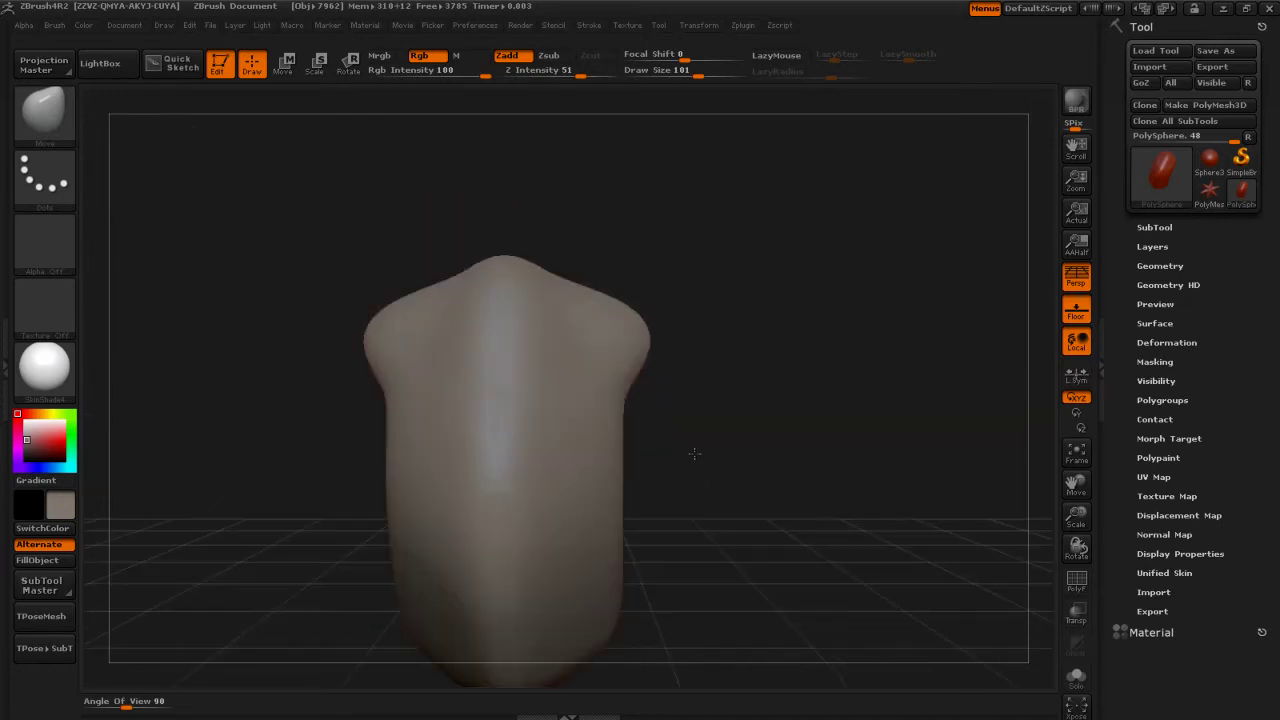
{"action": "left_click_drag", "start_coordinate": [674, 543], "coordinate": [704, 385], "text": "alt"}
{"action": "left_click_drag", "start_coordinate": [655, 478], "coordinate": [622, 474]}
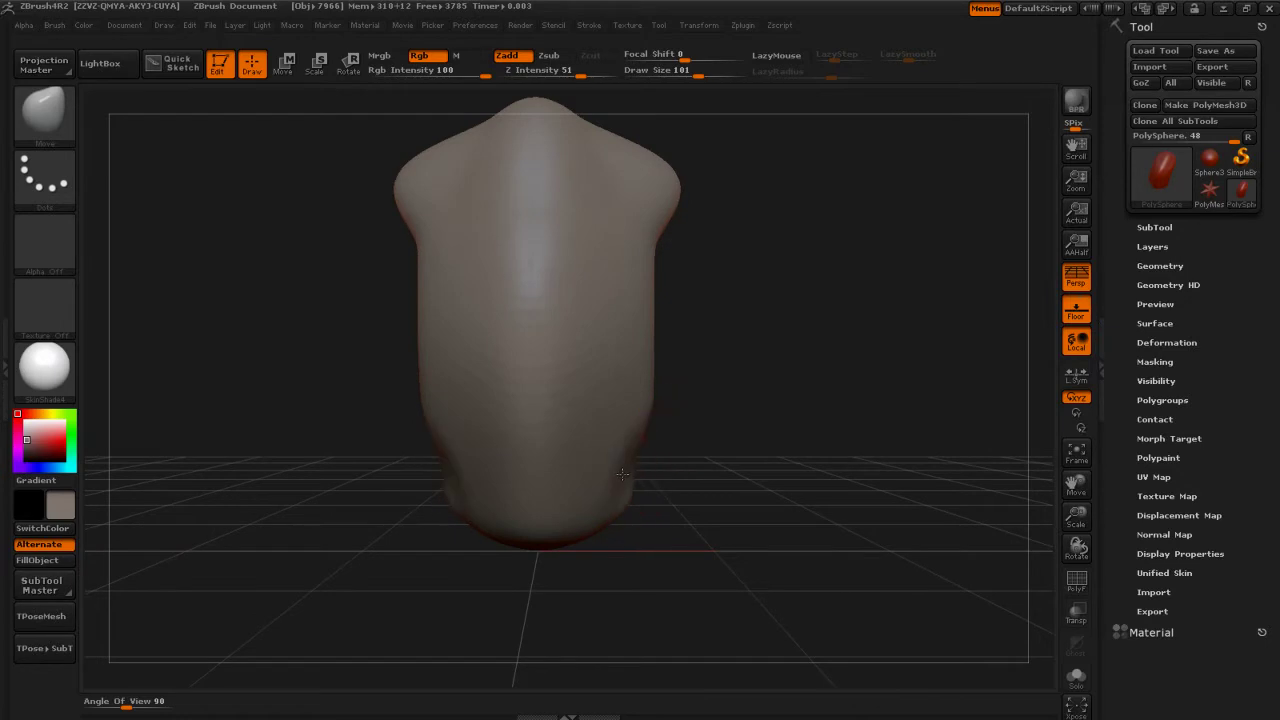
{"action": "left_click_drag", "start_coordinate": [698, 487], "coordinate": [613, 483]}
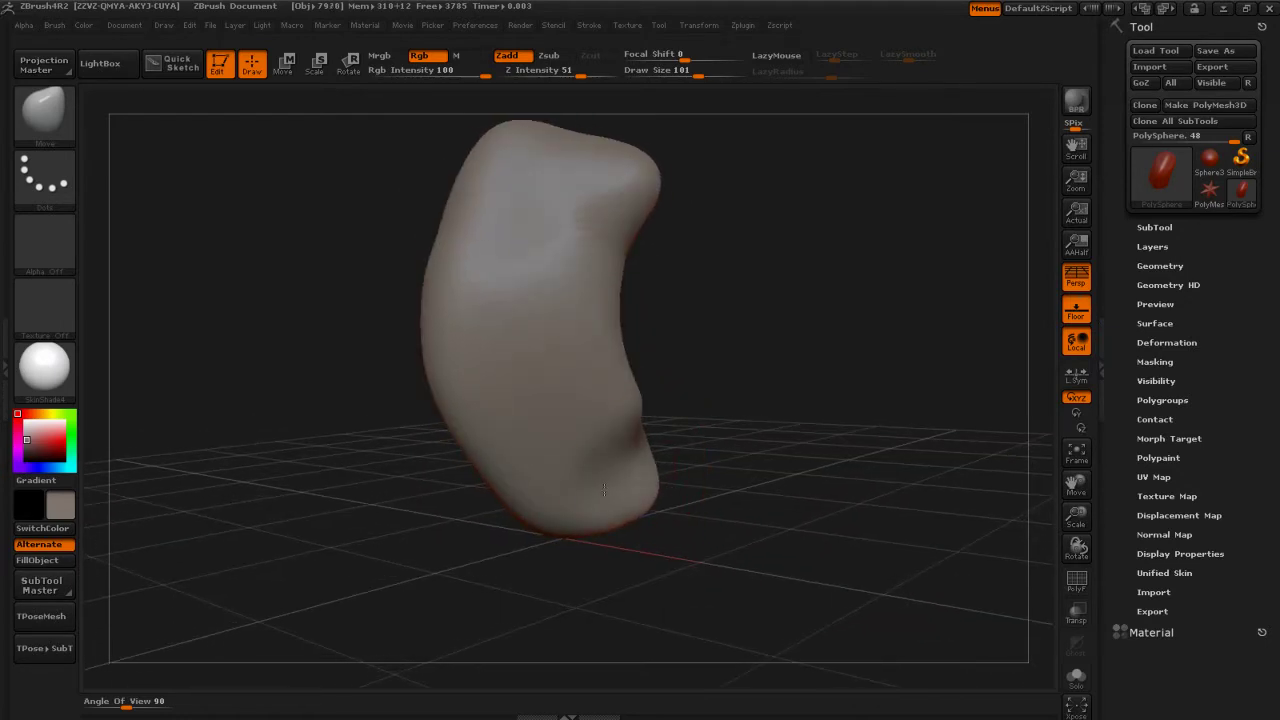
{"action": "left_click_drag", "start_coordinate": [692, 461], "coordinate": [770, 455]}
{"action": "left_click_drag", "start_coordinate": [675, 424], "coordinate": [760, 420]}
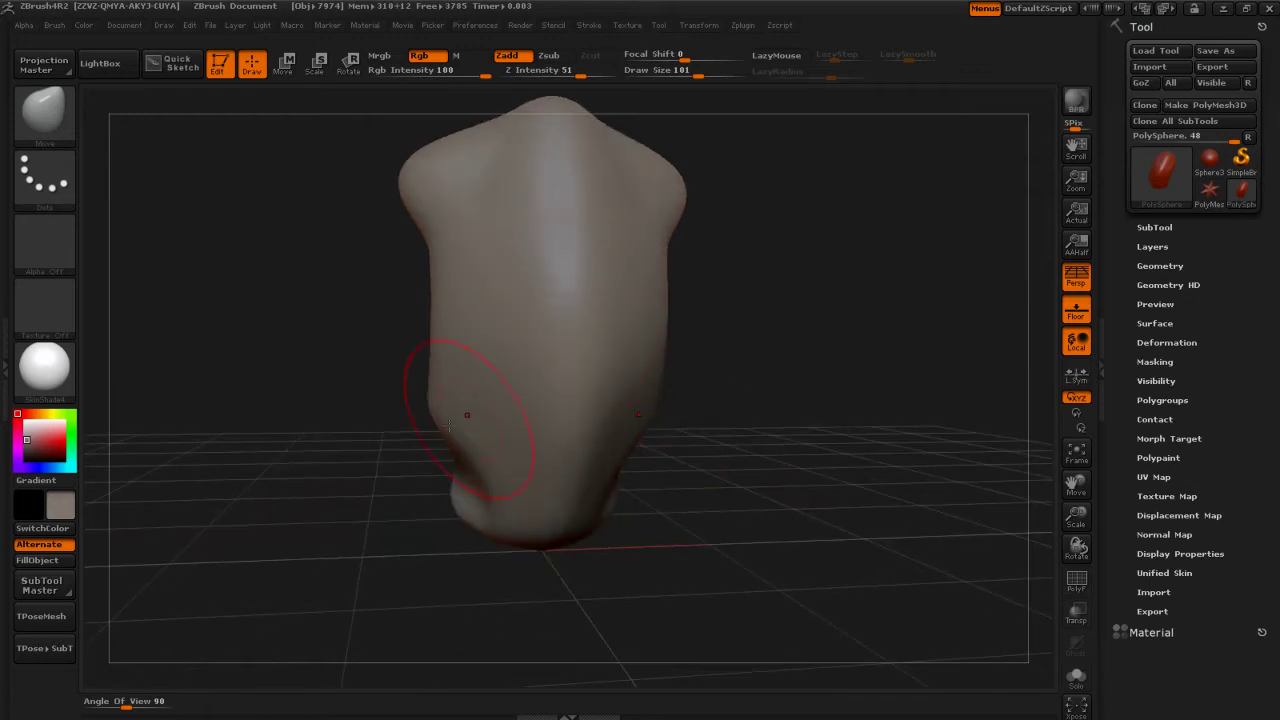
{"action": "left_click_drag", "start_coordinate": [436, 405], "coordinate": [492, 444]}
- Enlarge the Move brush's draw size to about 130
{"action": "key", "text": "s"}
{"action": "mouse_move", "coordinate": [712, 412]}
{"action": "left_mouse_down"}
{"action": "mouse_move", "coordinate": [540, 415]}
{"action": "mouse_move", "coordinate": [590, 410]}
{"action": "mouse_move", "coordinate": [681, 457]}
{"action": "mouse_move", "coordinate": [695, 440]}
{"action": "mouse_move", "coordinate": [677, 414]}
{"action": "left_mouse_up"}
{"action": "key", "text": "s"}
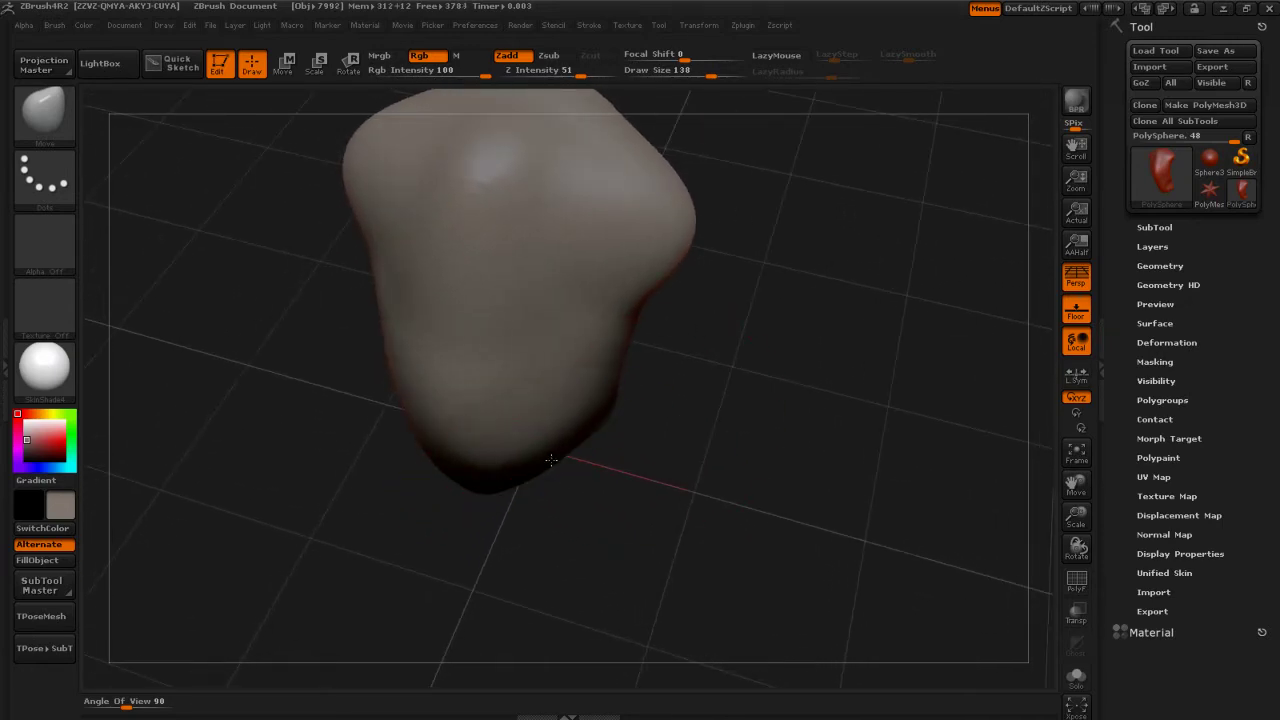
- Examine the silhouette of the form from below, from both sides and from the back
{"action": "mouse_move", "coordinate": [543, 514]}
{"action": "left_mouse_down"}
{"action": "mouse_move", "coordinate": [690, 475]}
{"action": "mouse_move", "coordinate": [676, 510]}
{"action": "mouse_move", "coordinate": [777, 463]}
{"action": "mouse_move", "coordinate": [769, 454]}
{"action": "mouse_move", "coordinate": [765, 465]}
{"action": "mouse_move", "coordinate": [809, 460]}
{"action": "mouse_move", "coordinate": [766, 431]}
{"action": "mouse_move", "coordinate": [776, 401]}
{"action": "left_mouse_up"}
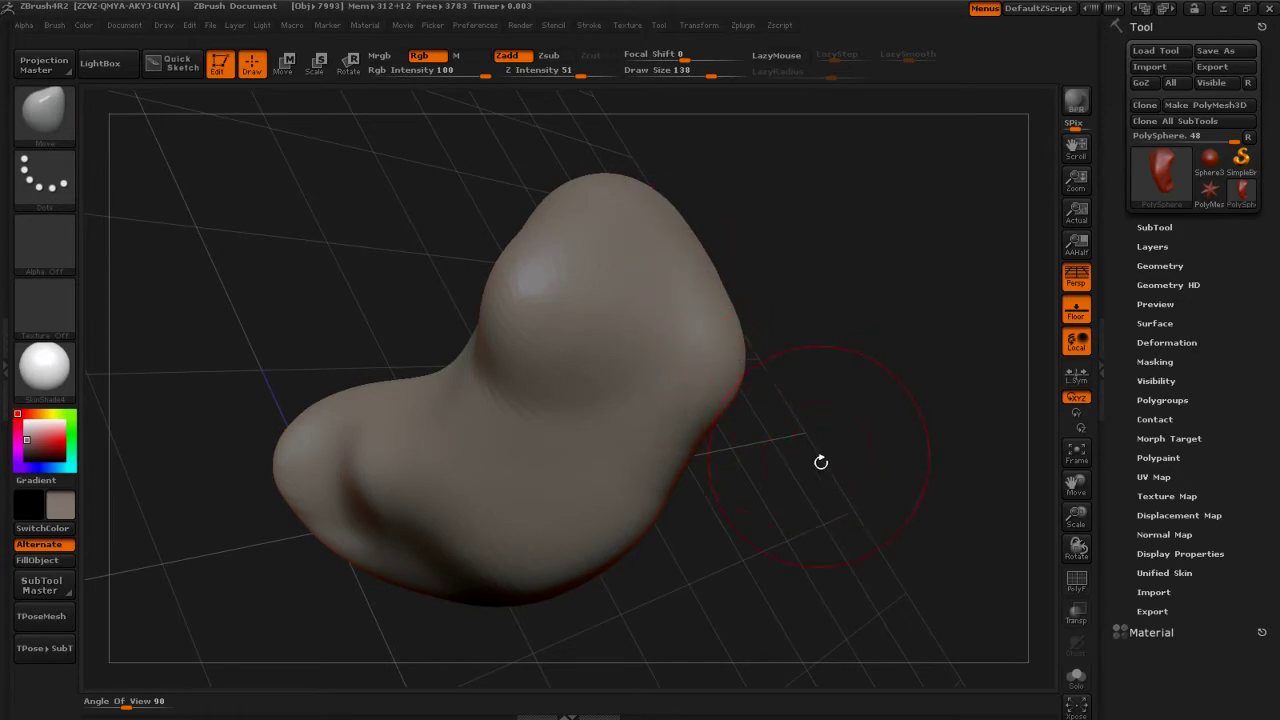
{"action": "left_click_drag", "start_coordinate": [821, 462], "coordinate": [886, 423]}
{"action": "mouse_move", "coordinate": [909, 511]}
{"action": "left_mouse_down"}
{"action": "mouse_move", "coordinate": [771, 421]}
{"action": "mouse_move", "coordinate": [806, 445]}
{"action": "mouse_move", "coordinate": [828, 432]}
{"action": "left_mouse_up"}
{"action": "mouse_move", "coordinate": [674, 414]}
{"action": "left_mouse_down"}
{"action": "mouse_move", "coordinate": [756, 487]}
{"action": "mouse_move", "coordinate": [780, 440]}
{"action": "mouse_move", "coordinate": [735, 417]}
{"action": "left_mouse_up"}
{"action": "left_click_drag", "start_coordinate": [844, 443], "coordinate": [737, 462]}
{"action": "mouse_move", "coordinate": [893, 353]}
{"action": "left_mouse_down"}
{"action": "mouse_move", "coordinate": [894, 463]}
{"action": "mouse_move", "coordinate": [822, 423]}
{"action": "mouse_move", "coordinate": [860, 440]}
{"action": "mouse_move", "coordinate": [914, 400]}
{"action": "mouse_move", "coordinate": [846, 414]}
{"action": "mouse_move", "coordinate": [790, 405]}
{"action": "left_mouse_up"}
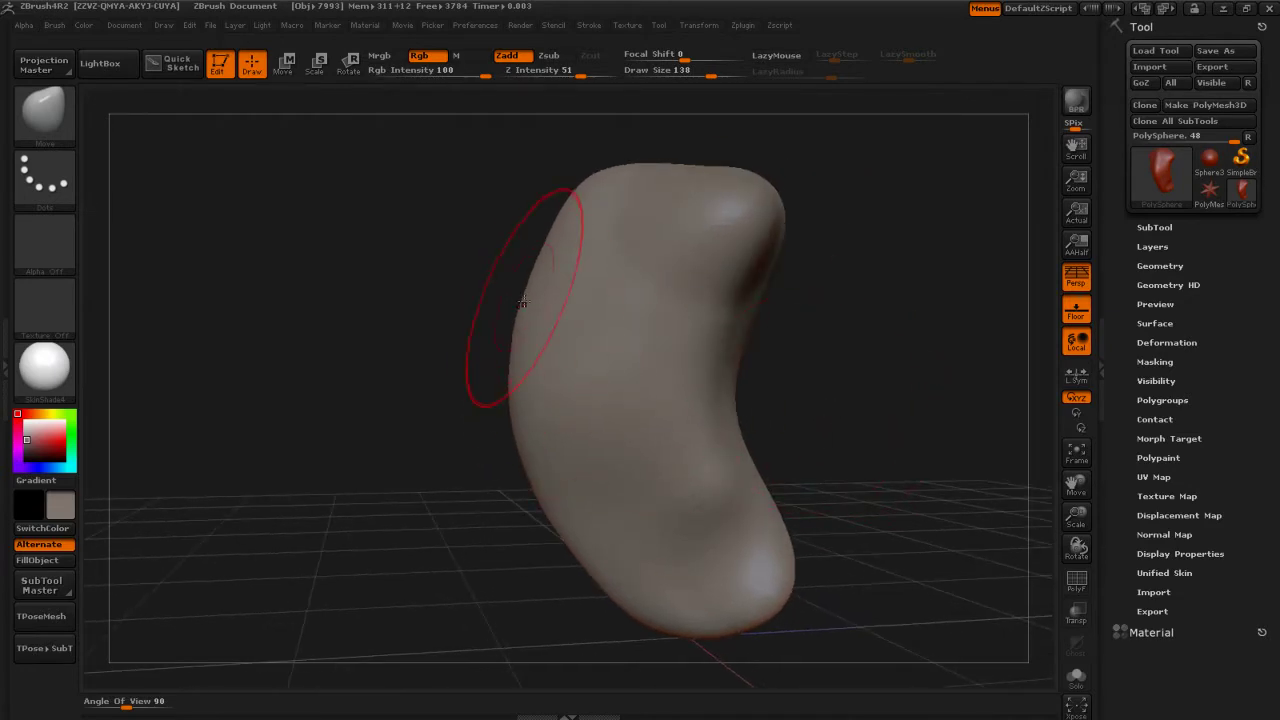
{"action": "mouse_move", "coordinate": [841, 367]}
{"action": "left_mouse_down"}
{"action": "mouse_move", "coordinate": [816, 374]}
{"action": "mouse_move", "coordinate": [849, 346]}
{"action": "mouse_move", "coordinate": [844, 318]}
{"action": "mouse_move", "coordinate": [793, 364]}
{"action": "mouse_move", "coordinate": [846, 438]}
{"action": "mouse_move", "coordinate": [820, 450]}
{"action": "mouse_move", "coordinate": [834, 451]}
{"action": "mouse_move", "coordinate": [766, 451]}
{"action": "mouse_move", "coordinate": [774, 486]}
{"action": "left_mouse_up"}
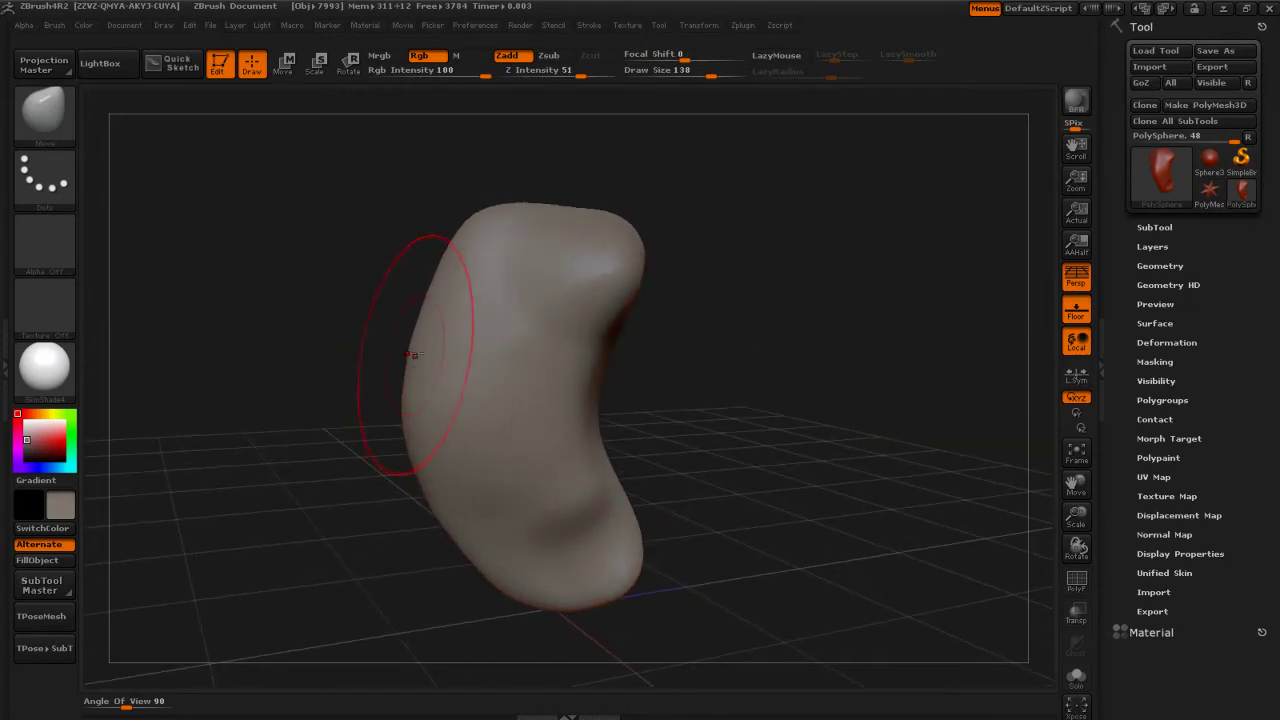
{"action": "left_click_drag", "start_coordinate": [706, 388], "coordinate": [660, 398]}
{"action": "mouse_move", "coordinate": [663, 463]}
{"action": "left_mouse_down"}
{"action": "mouse_move", "coordinate": [811, 451]}
{"action": "mouse_move", "coordinate": [799, 507]}
{"action": "mouse_move", "coordinate": [680, 485]}
{"action": "left_mouse_up"}
{"action": "left_click_drag", "start_coordinate": [685, 362], "coordinate": [746, 380]}
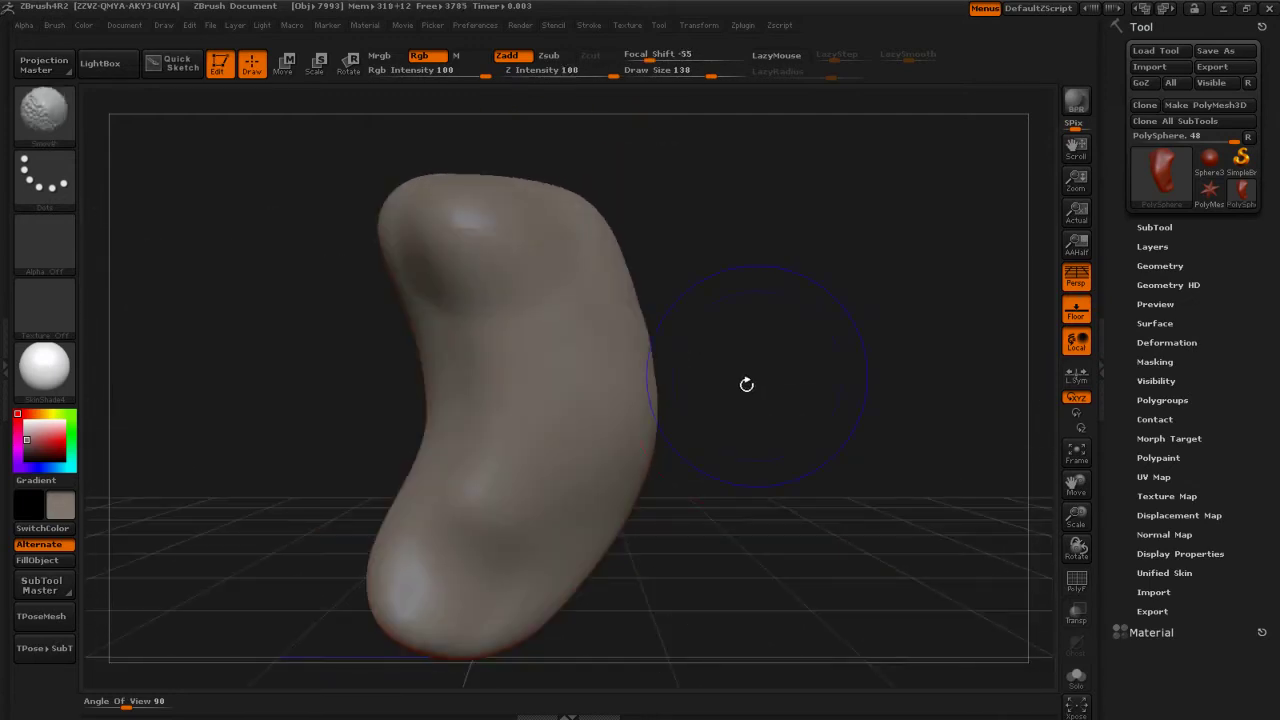
{"action": "mouse_move", "coordinate": [771, 460]}
{"action": "left_mouse_down"}
{"action": "mouse_move", "coordinate": [762, 476]}
{"action": "mouse_move", "coordinate": [786, 449]}
{"action": "mouse_move", "coordinate": [768, 434]}
{"action": "mouse_move", "coordinate": [694, 443]}
{"action": "mouse_move", "coordinate": [750, 474]}
{"action": "mouse_move", "coordinate": [677, 417]}
{"action": "mouse_move", "coordinate": [791, 443]}
{"action": "left_mouse_up"}
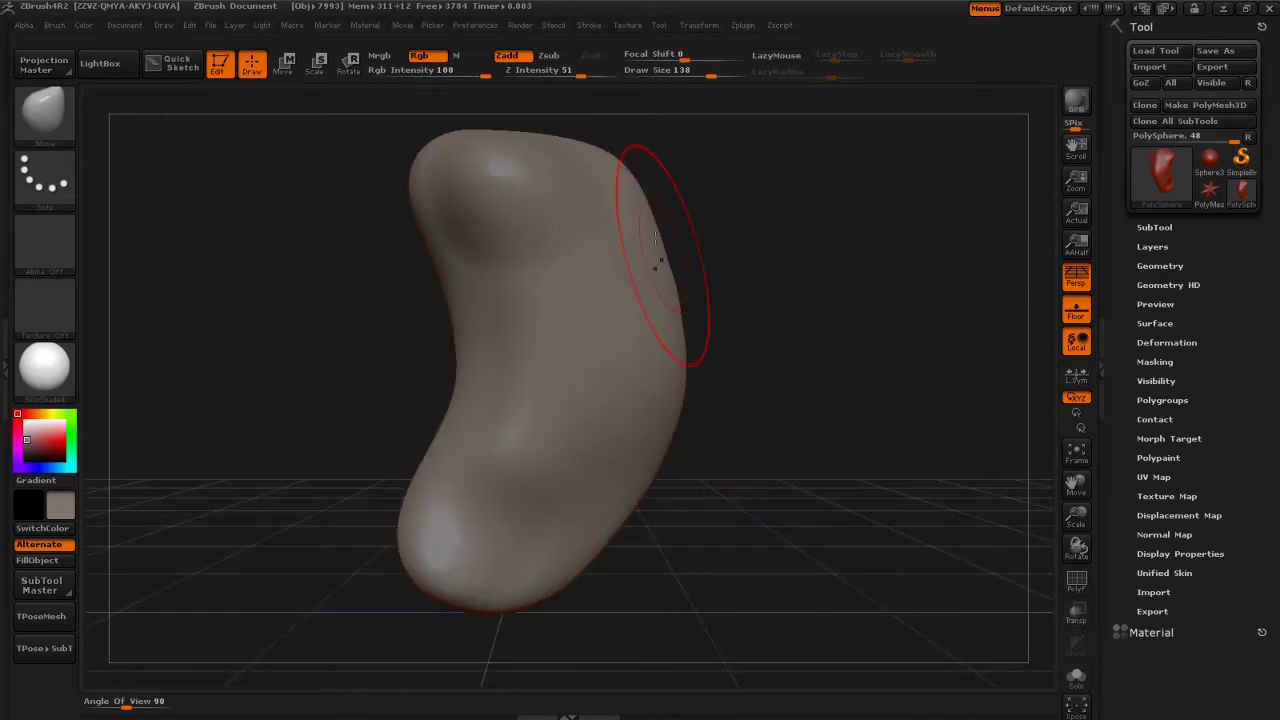
- Smooth the outer back curve of the form and enlarge the Move brush's draw size to about 183
{"action": "key", "text": "b"}
{"action": "key", "text": "s"}
{"action": "key", "text": "h"}
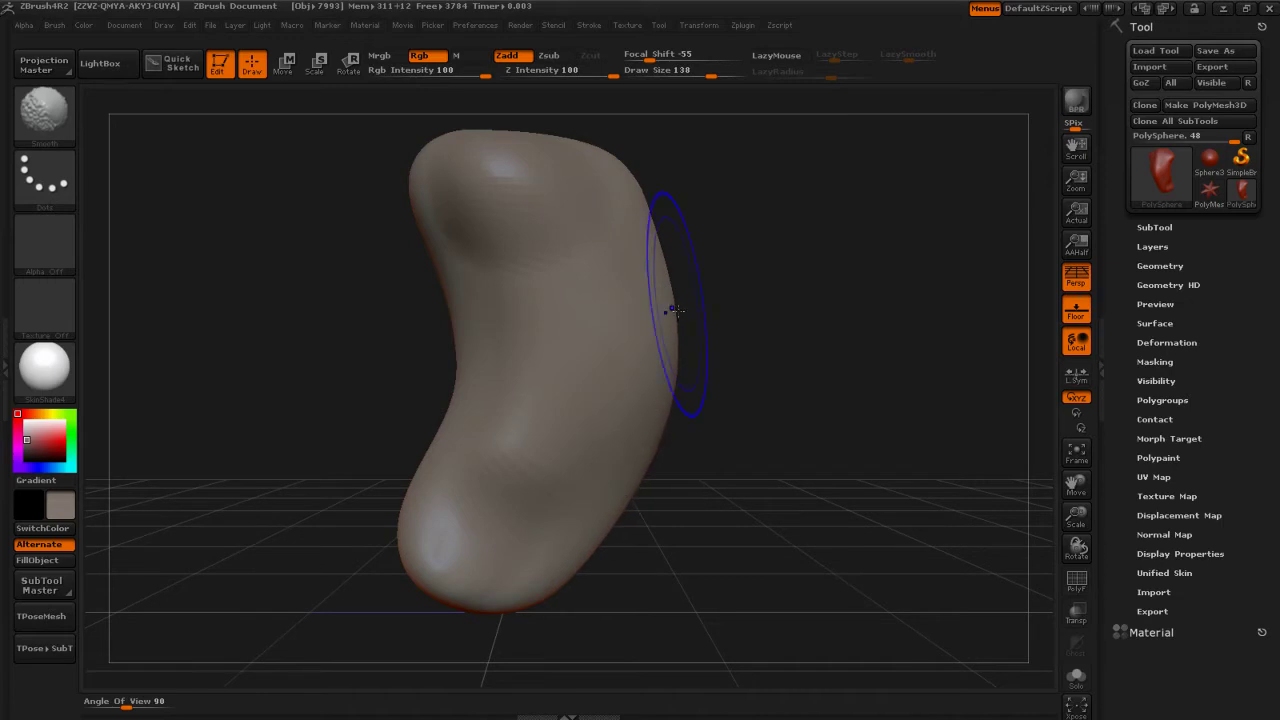
{"action": "mouse_move", "coordinate": [700, 340]}
{"action": "left_mouse_down"}
{"action": "mouse_move", "coordinate": [754, 474]}
{"action": "mouse_move", "coordinate": [687, 421]}
{"action": "mouse_move", "coordinate": [720, 405]}
{"action": "mouse_move", "coordinate": [673, 397]}
{"action": "mouse_move", "coordinate": [894, 440]}
{"action": "mouse_move", "coordinate": [774, 442]}
{"action": "mouse_move", "coordinate": [706, 466]}
{"action": "mouse_move", "coordinate": [780, 480]}
{"action": "mouse_move", "coordinate": [646, 456]}
{"action": "left_mouse_up"}
{"action": "key", "text": "s"}
{"action": "key", "text": "s"}
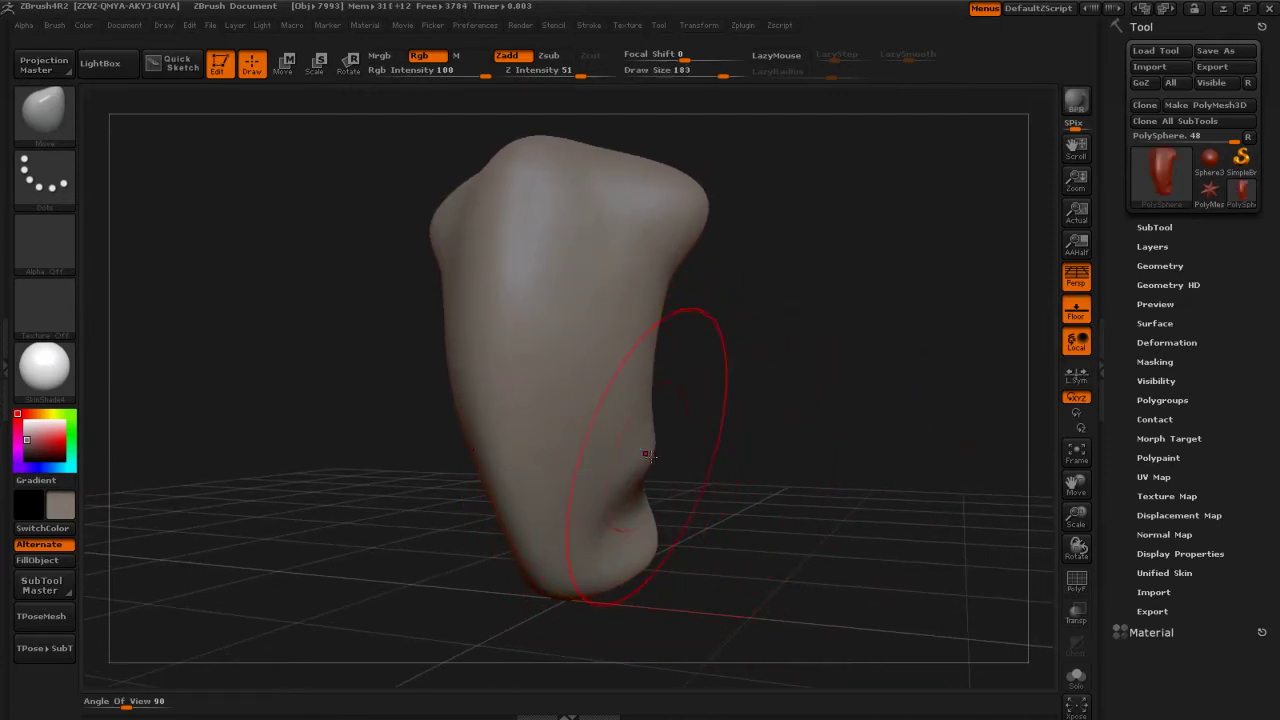
{"action": "left_click_drag", "start_coordinate": [743, 443], "coordinate": [797, 547]}
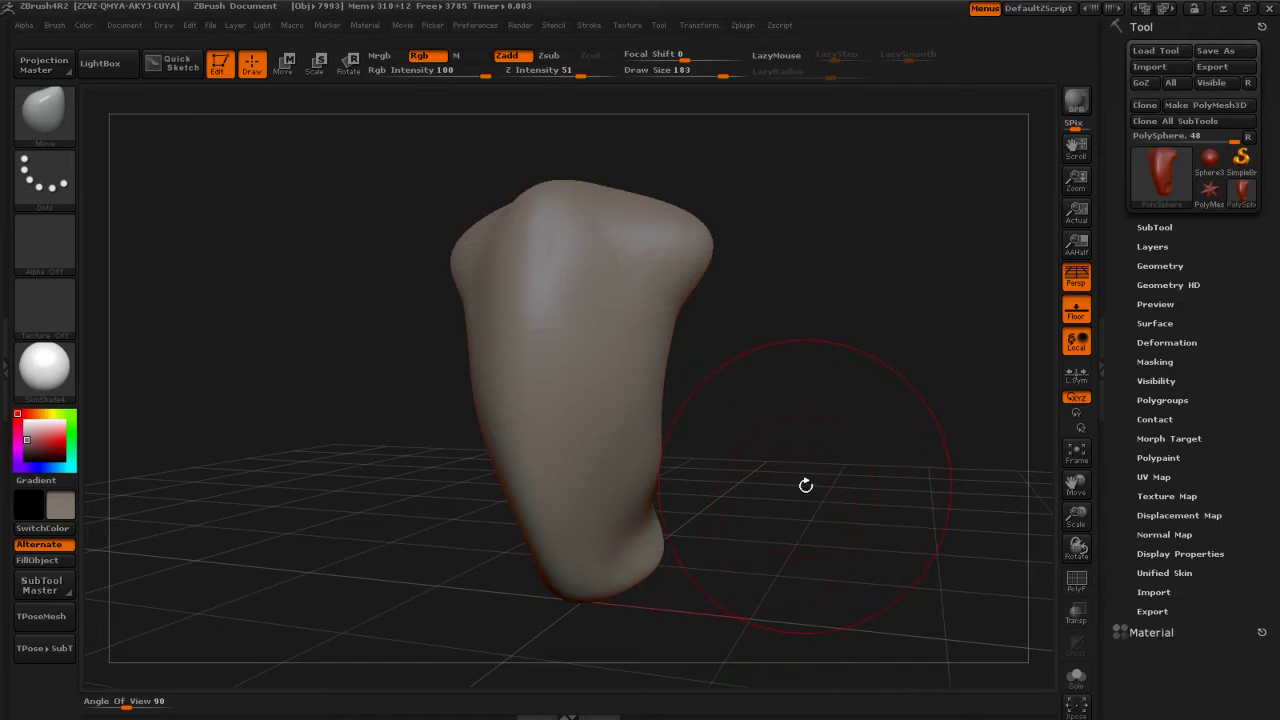
{"action": "left_click_drag", "start_coordinate": [806, 484], "coordinate": [811, 499]}
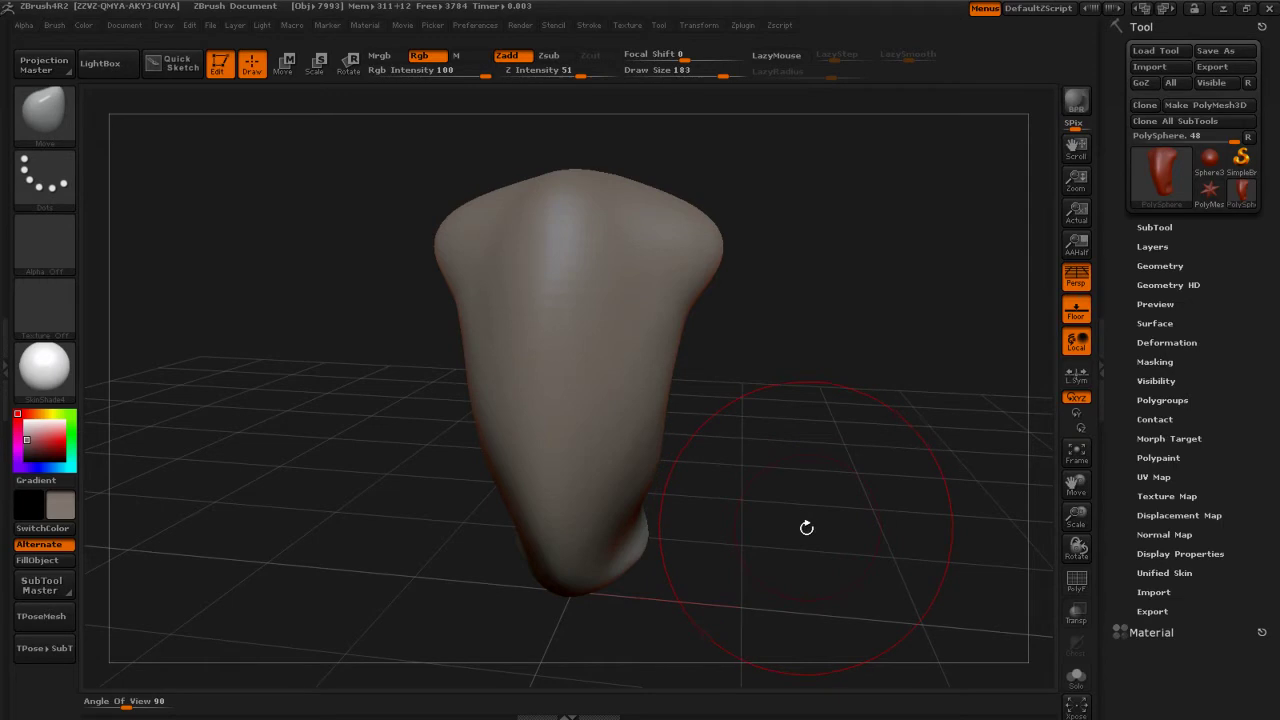
{"action": "mouse_move", "coordinate": [806, 528]}
{"action": "left_mouse_down"}
{"action": "mouse_move", "coordinate": [808, 500]}
{"action": "mouse_move", "coordinate": [806, 529]}
{"action": "left_mouse_up"}
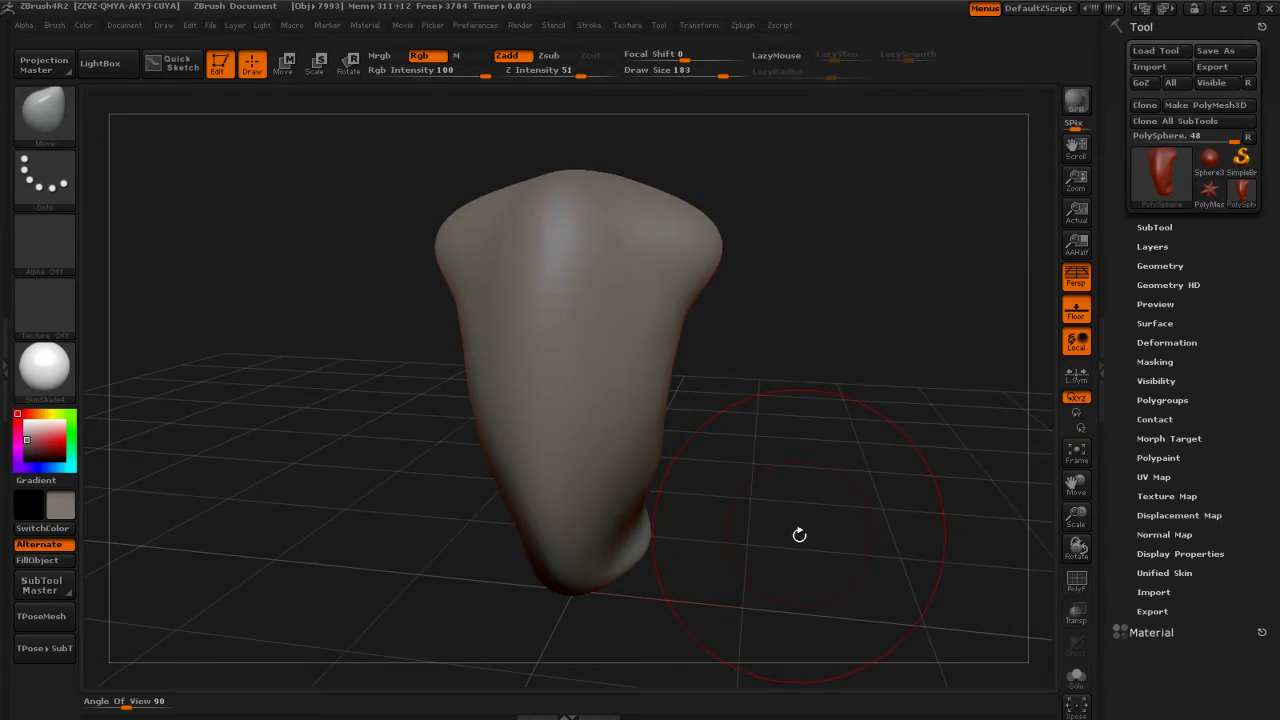
- Switch to the hPolish brush and return to the Move brush
{"action": "key", "text": "2"}
{"action": "key", "text": "3"}
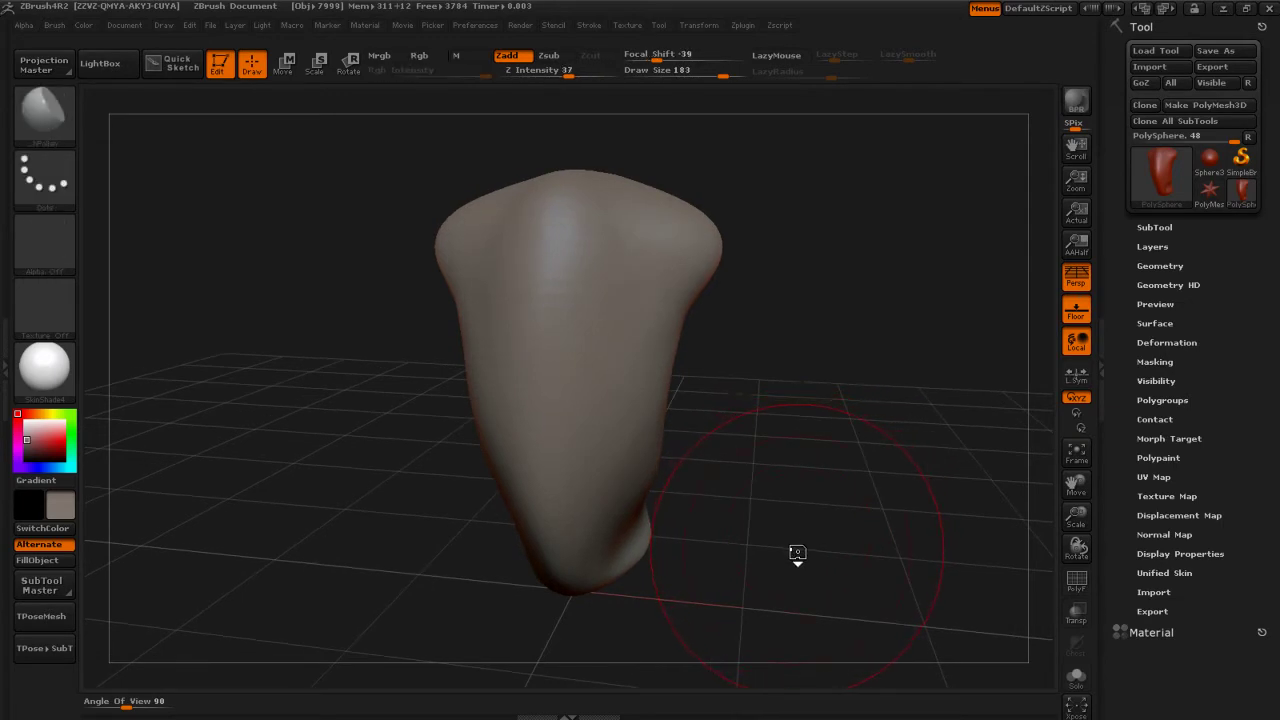
{"action": "key", "text": "b"}
{"action": "key", "text": "m"}
{"action": "key", "text": "v"}
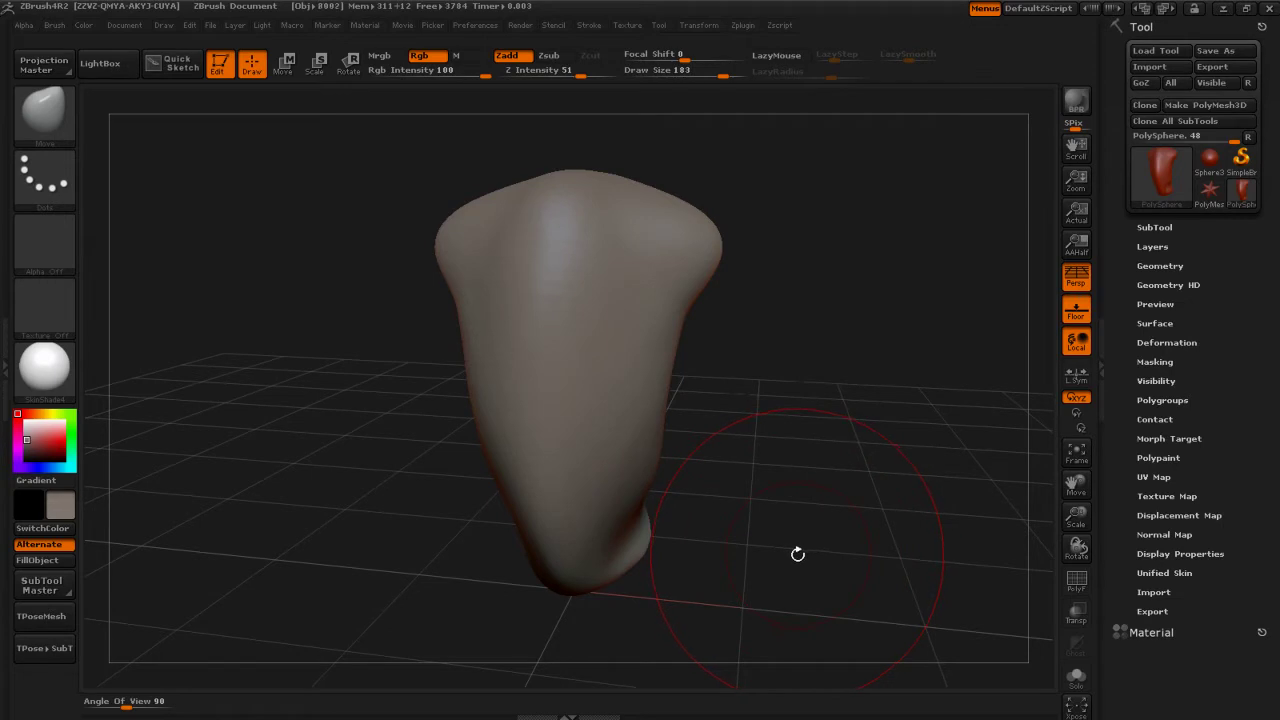
{"action": "mouse_move", "coordinate": [813, 512]}
{"action": "left_mouse_down"}
{"action": "mouse_move", "coordinate": [813, 498]}
{"action": "mouse_move", "coordinate": [823, 514]}
{"action": "mouse_move", "coordinate": [828, 501]}
{"action": "left_mouse_up"}
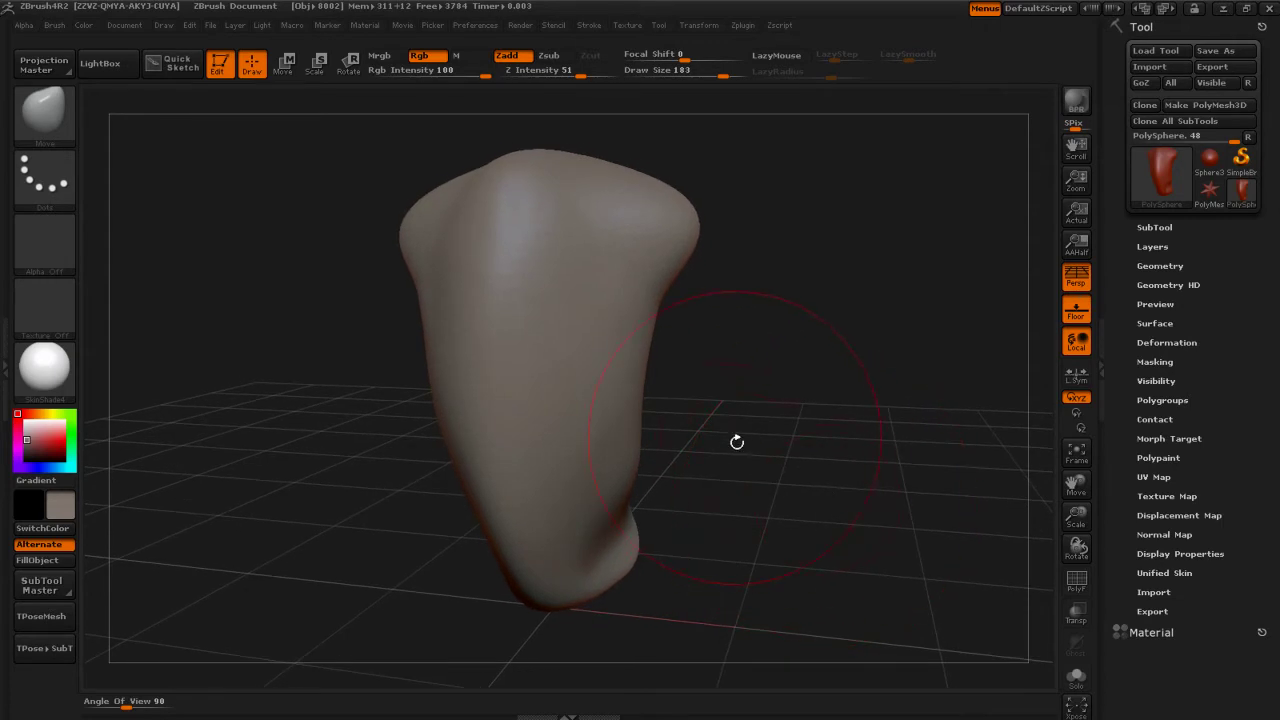
- Dock the Brush palette in the tray above the Tool palette
{"action": "left_click", "coordinate": [63, 122]}
{"action": "left_click", "coordinate": [54, 25]}
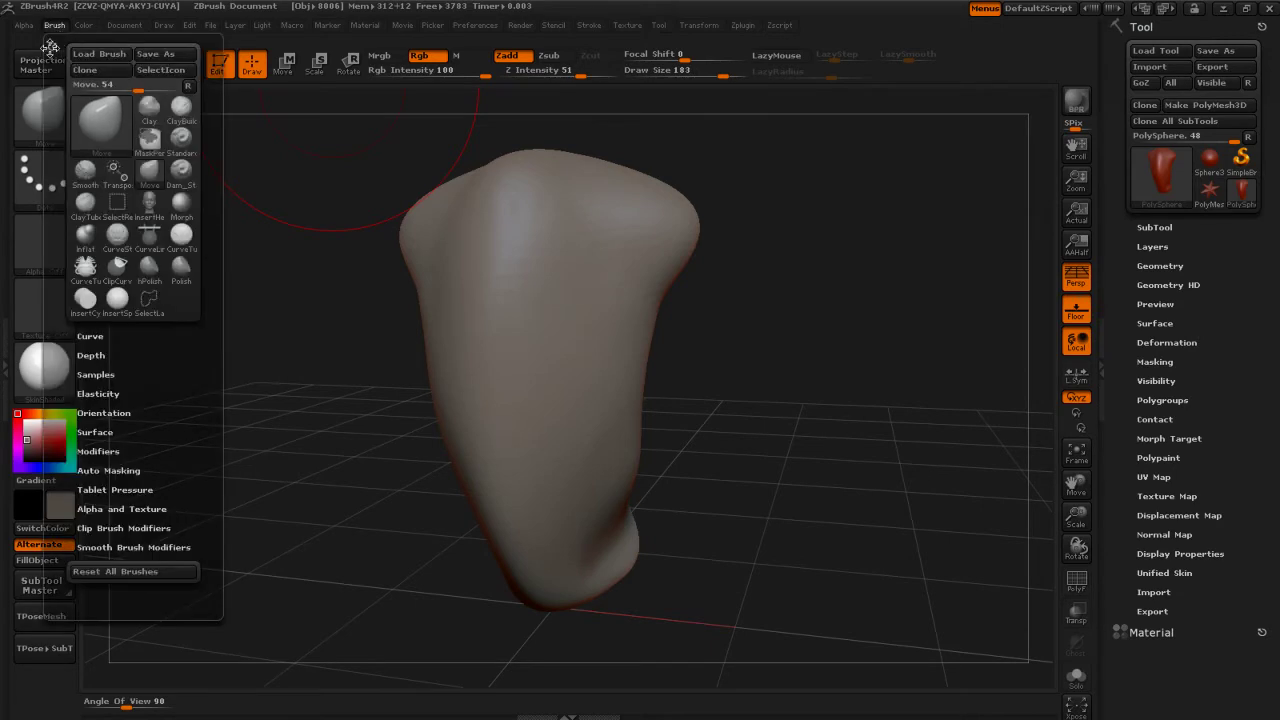
{"action": "left_click", "coordinate": [51, 47]}
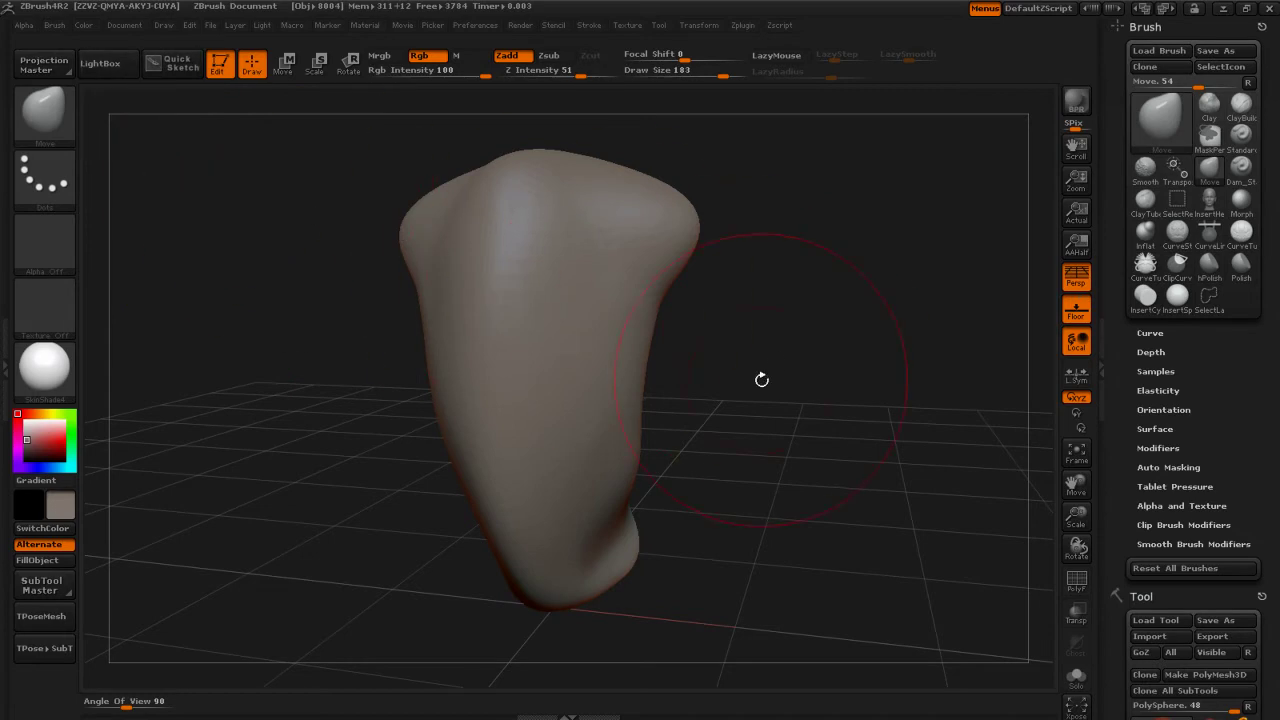
{"action": "left_click_drag", "start_coordinate": [776, 391], "coordinate": [778, 397]}
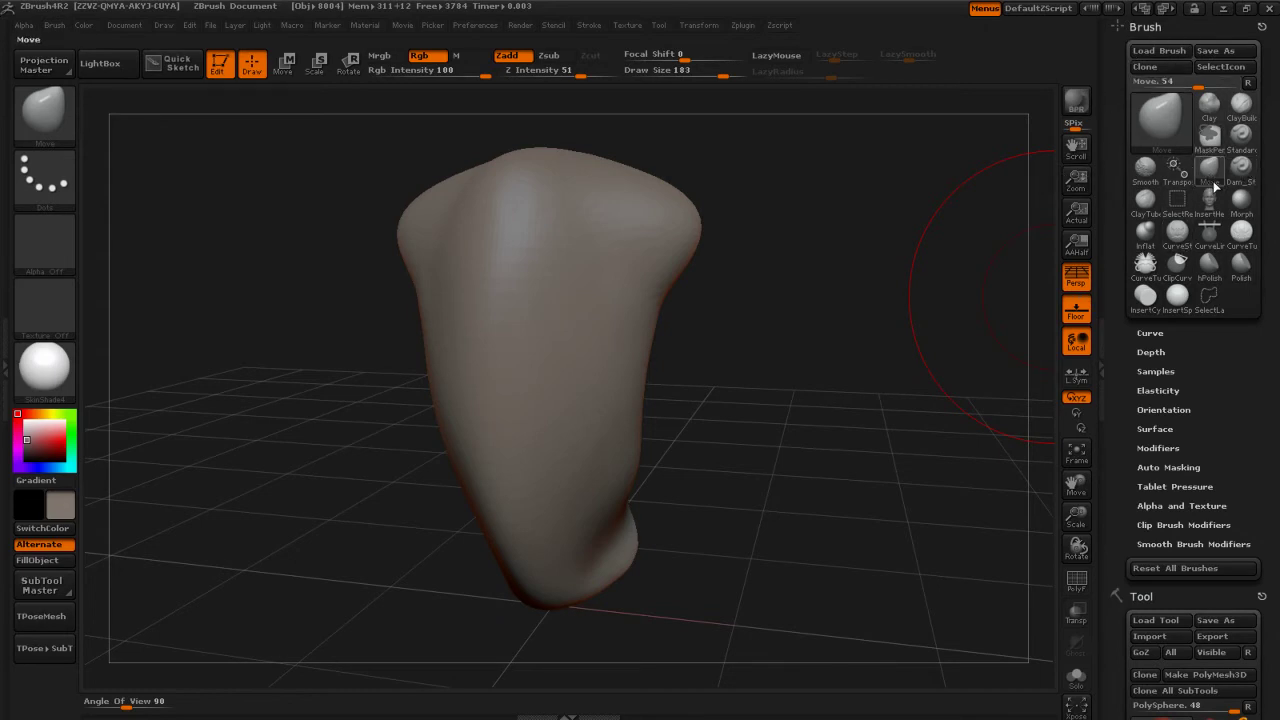
{"action": "mouse_move", "coordinate": [1218, 176]}
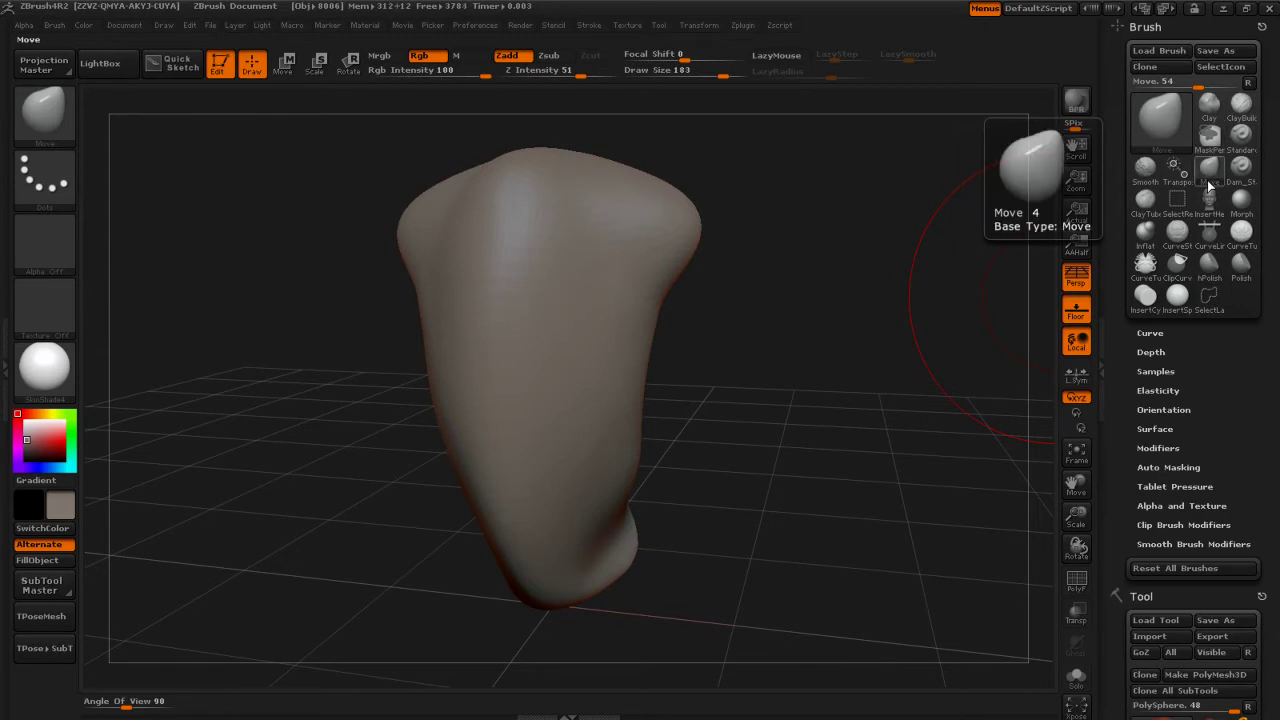
{"action": "key", "text": "ctrl"}
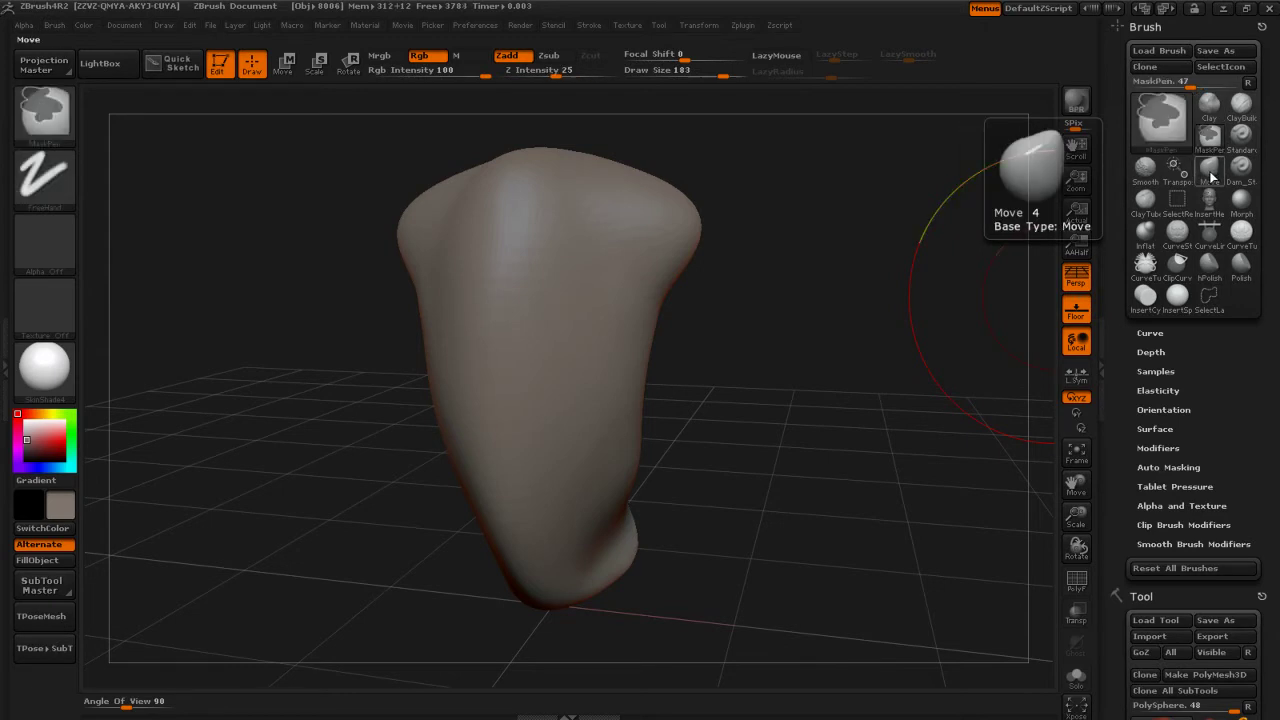
{"action": "left_click", "coordinate": [1210, 176], "text": "ctrl+alt"}
{"action": "key", "text": "Escape"}
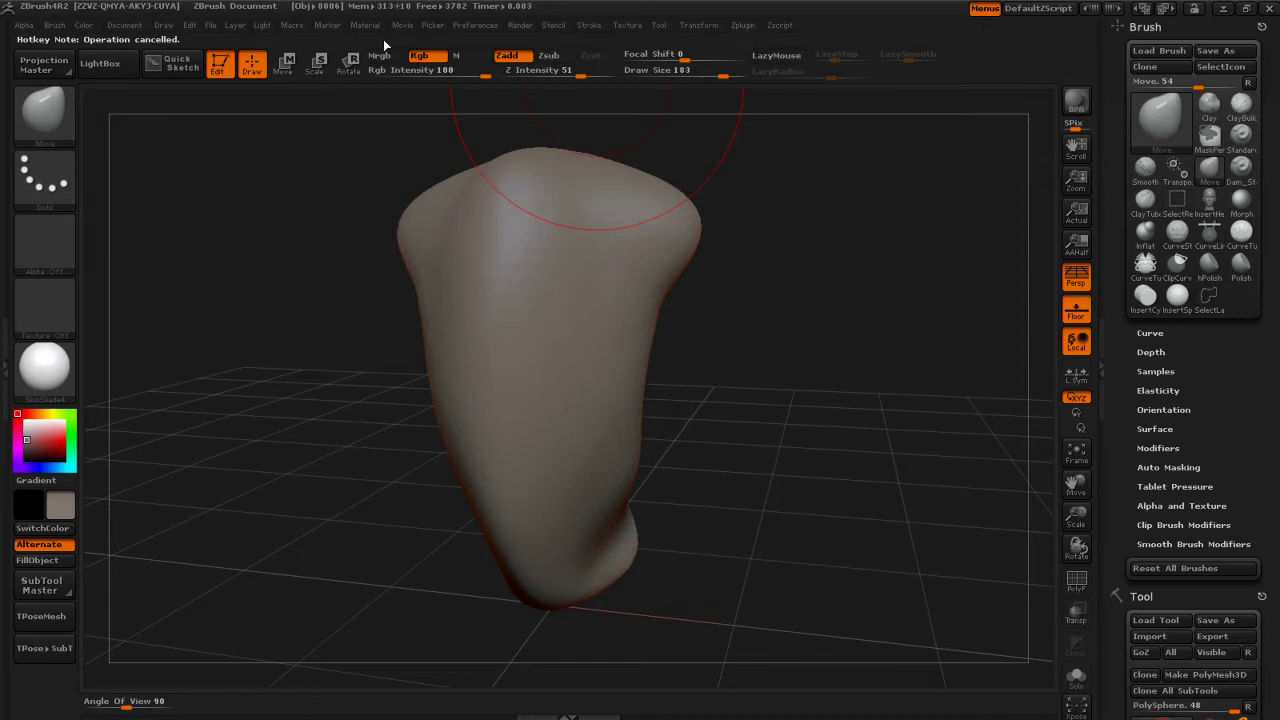
{"action": "left_click", "coordinate": [1210, 174], "text": "ctrl+alt"}
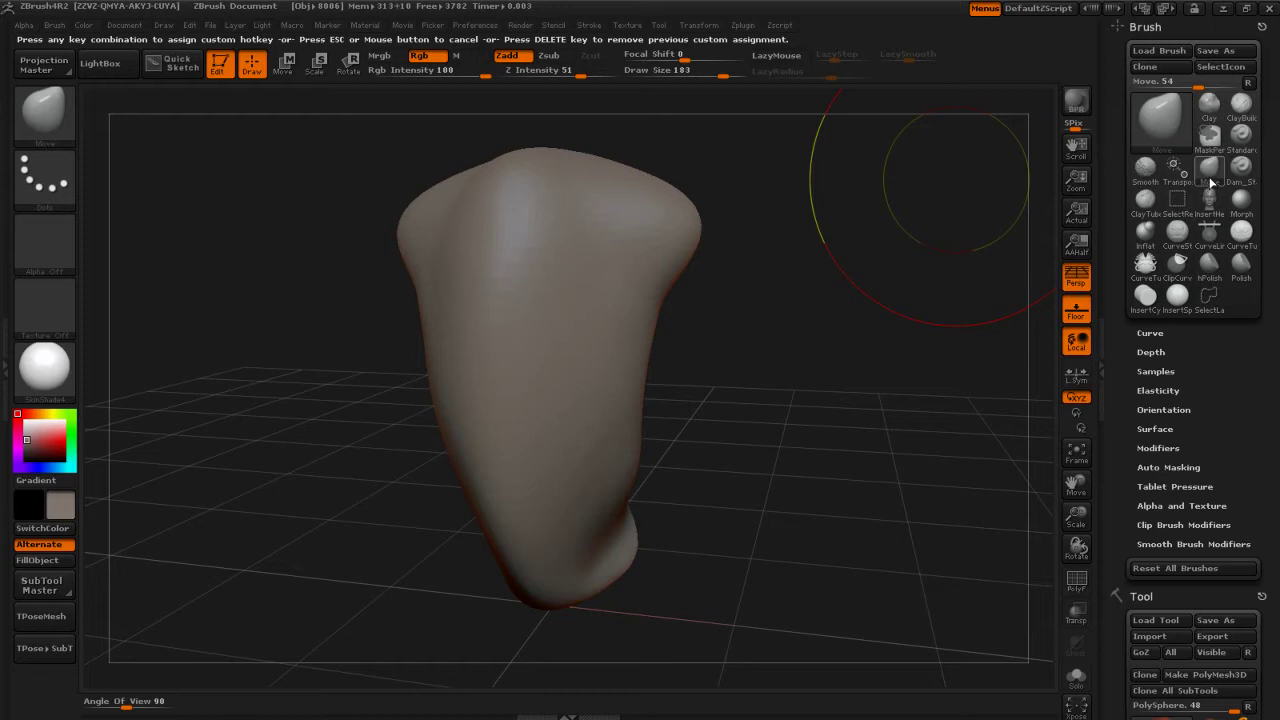
{"action": "key", "text": "Escape"}
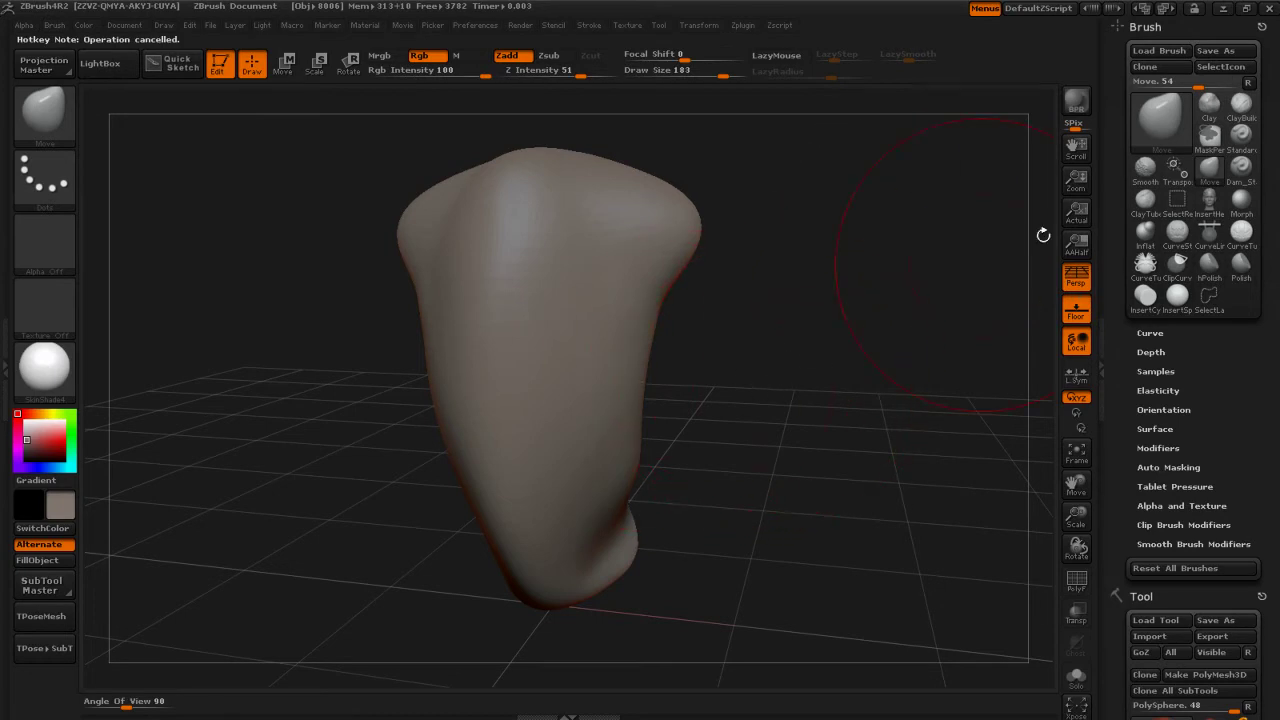
- Remove the Move brush's custom hotkey and assign 4 as its custom hotkey
{"action": "key", "text": "ctrl"}
{"action": "left_click", "coordinate": [1211, 172], "text": "ctrl+alt"}
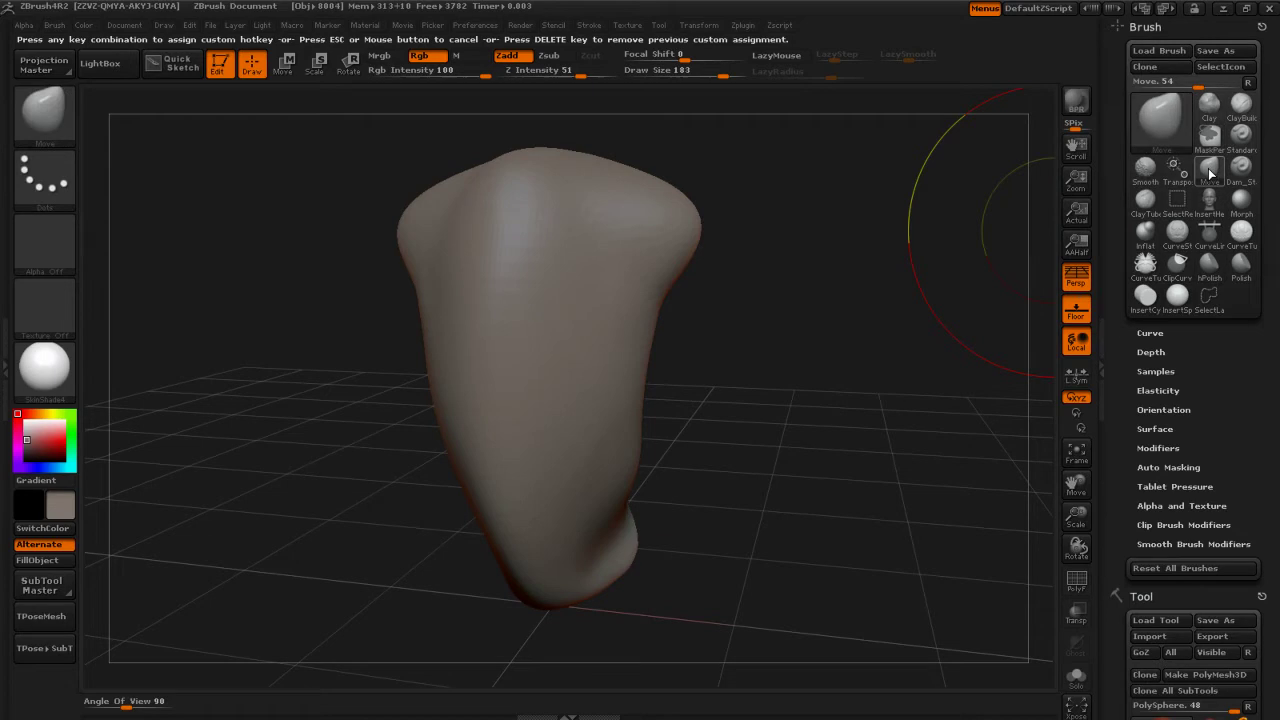
{"action": "key", "text": "Delete"}
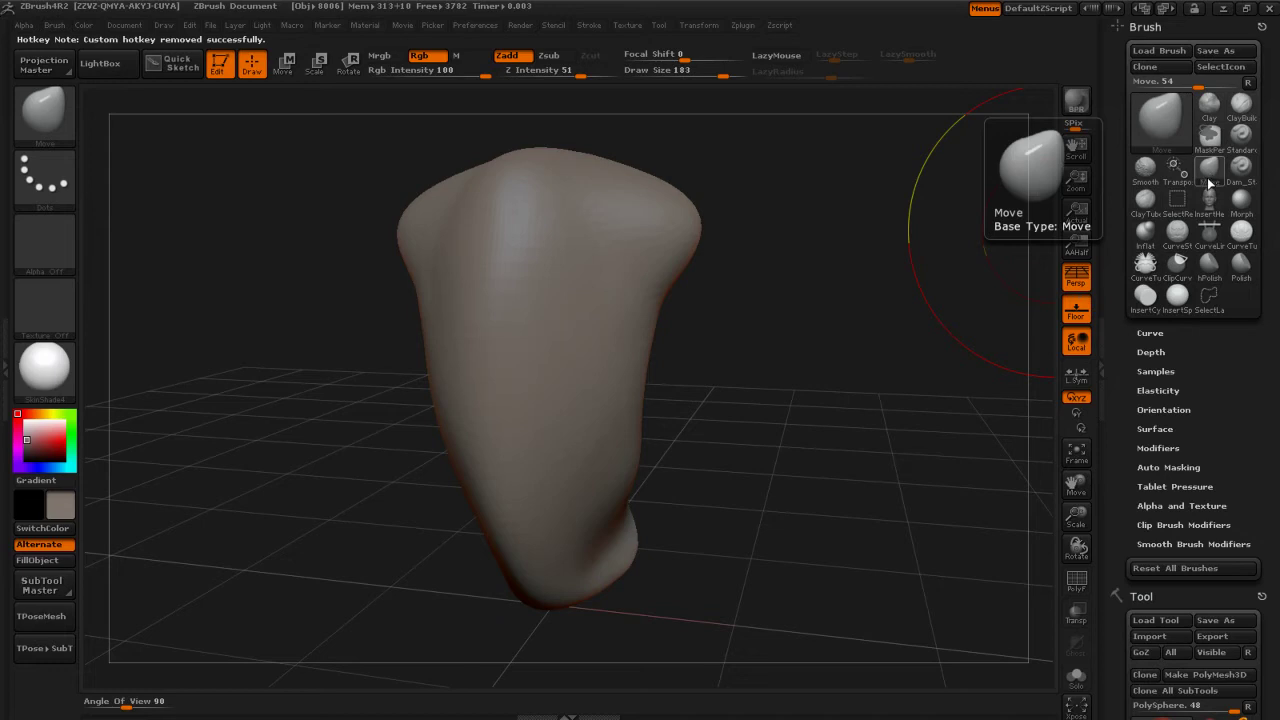
{"action": "left_click", "coordinate": [1210, 175], "text": "ctrl+alt"}
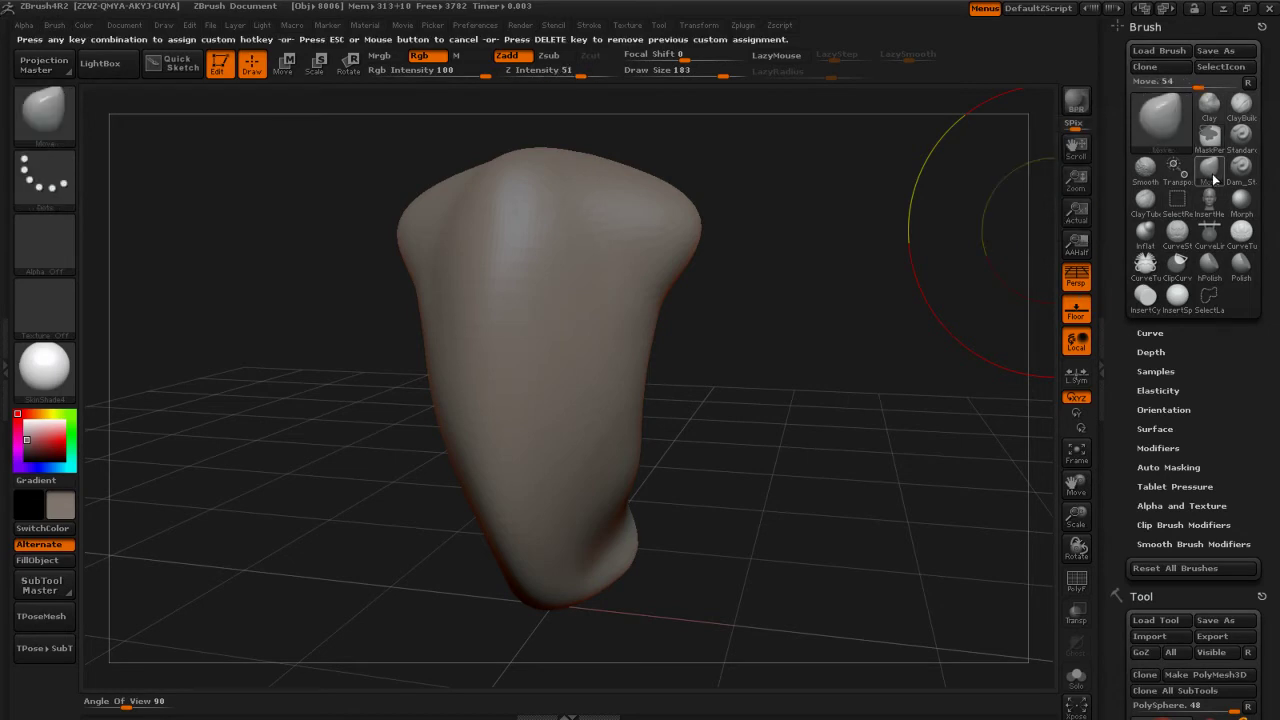
{"action": "key", "text": "4"}
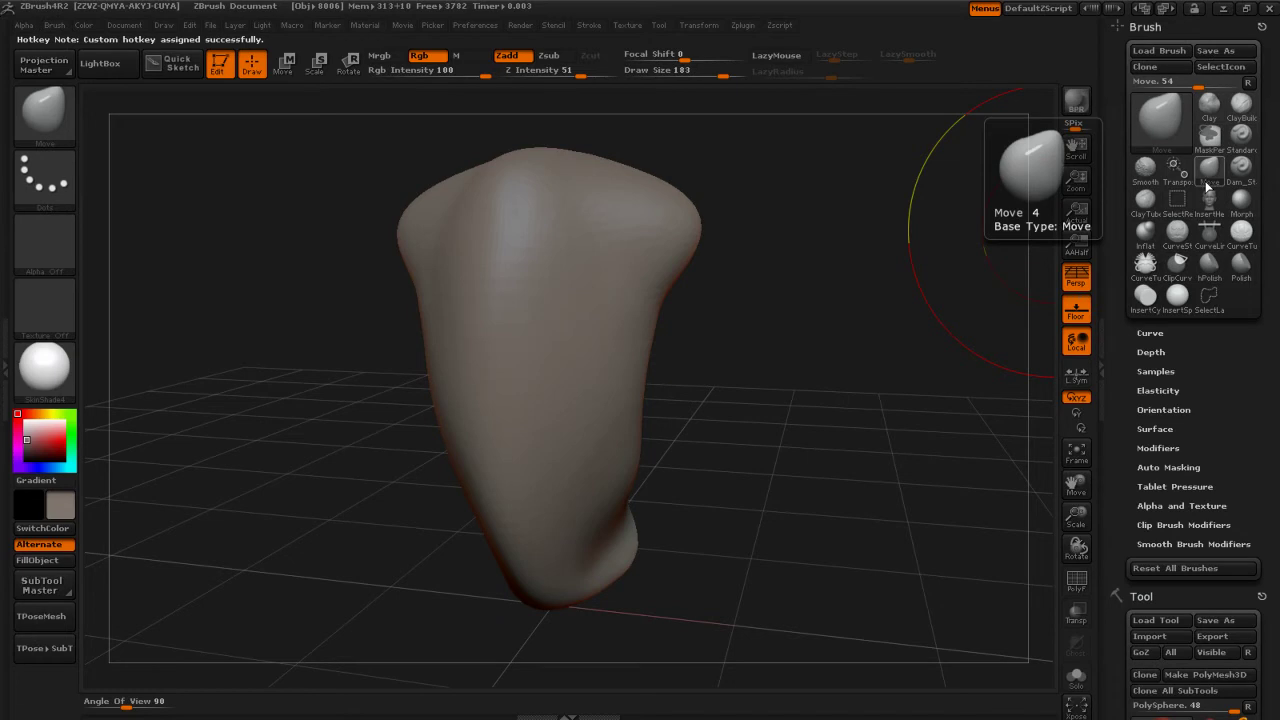
- Switch to the Standard brush with its hotkey, then return to the Move brush
{"action": "left_click_drag", "start_coordinate": [823, 406], "coordinate": [836, 406]}
{"action": "key", "text": "1"}
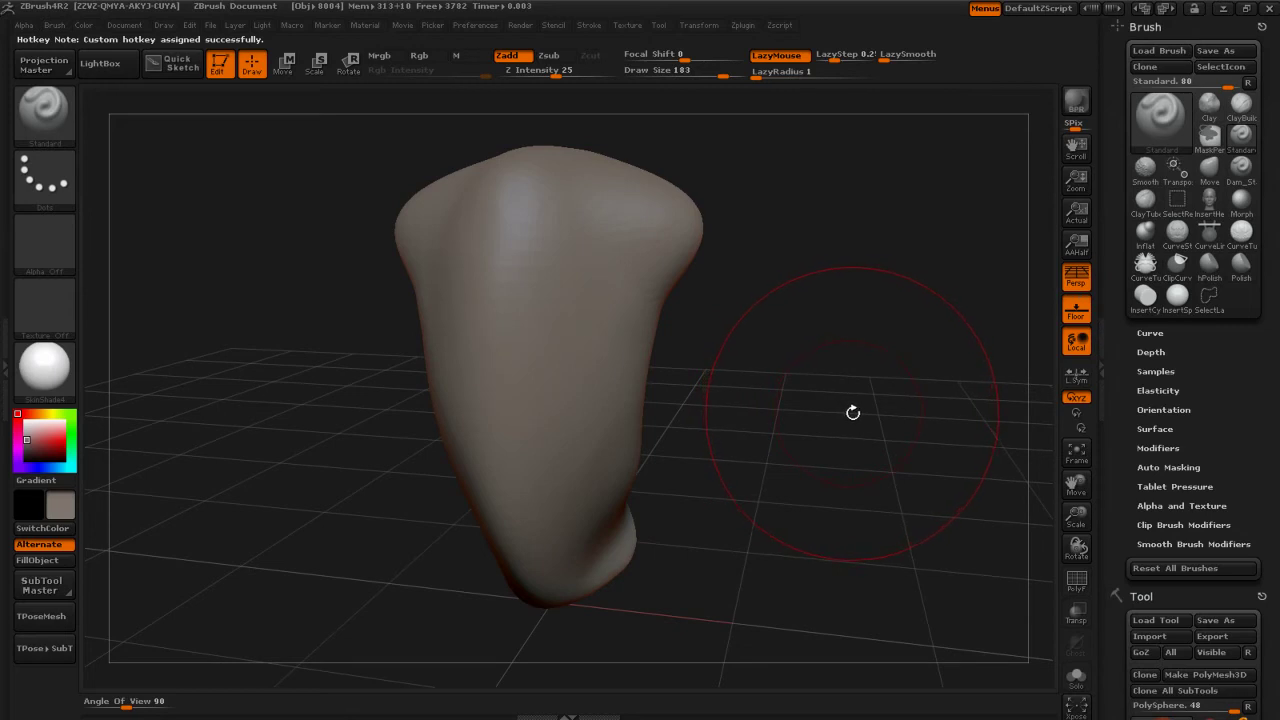
{"action": "key", "text": "b"}
{"action": "key", "text": "m"}
{"action": "key", "text": "v"}
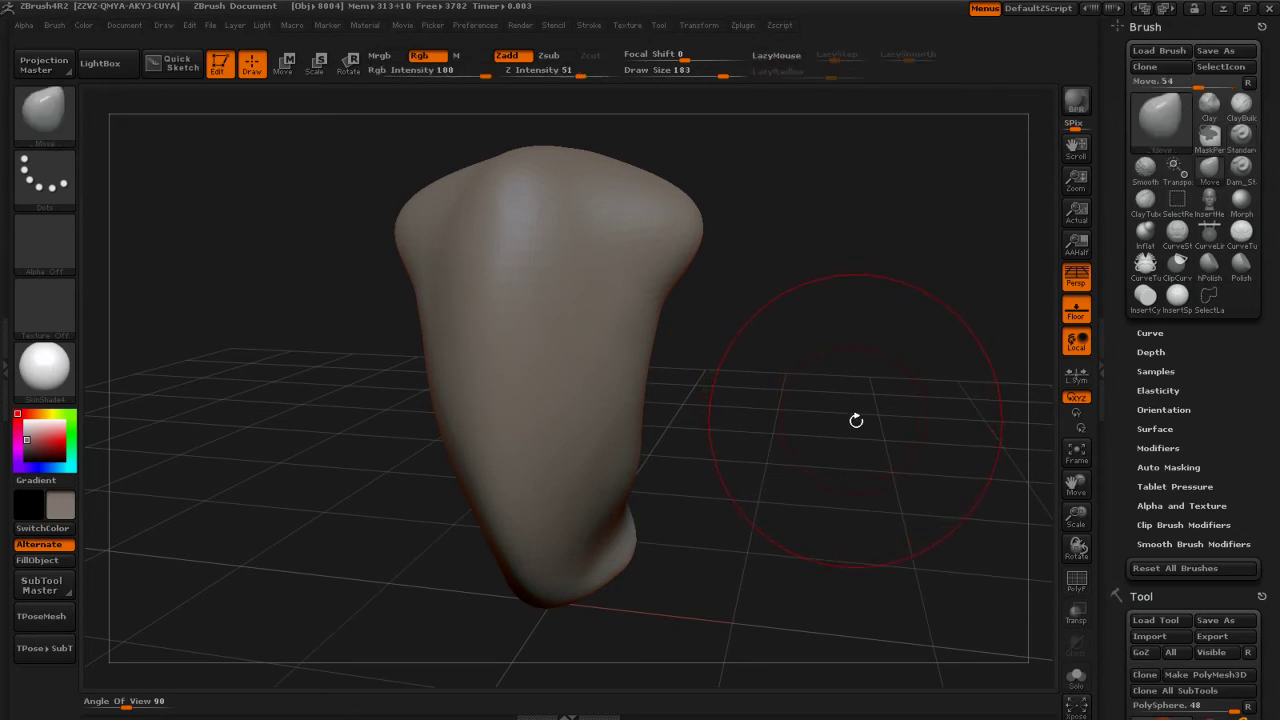
{"action": "left_click_drag", "start_coordinate": [834, 431], "coordinate": [846, 431]}
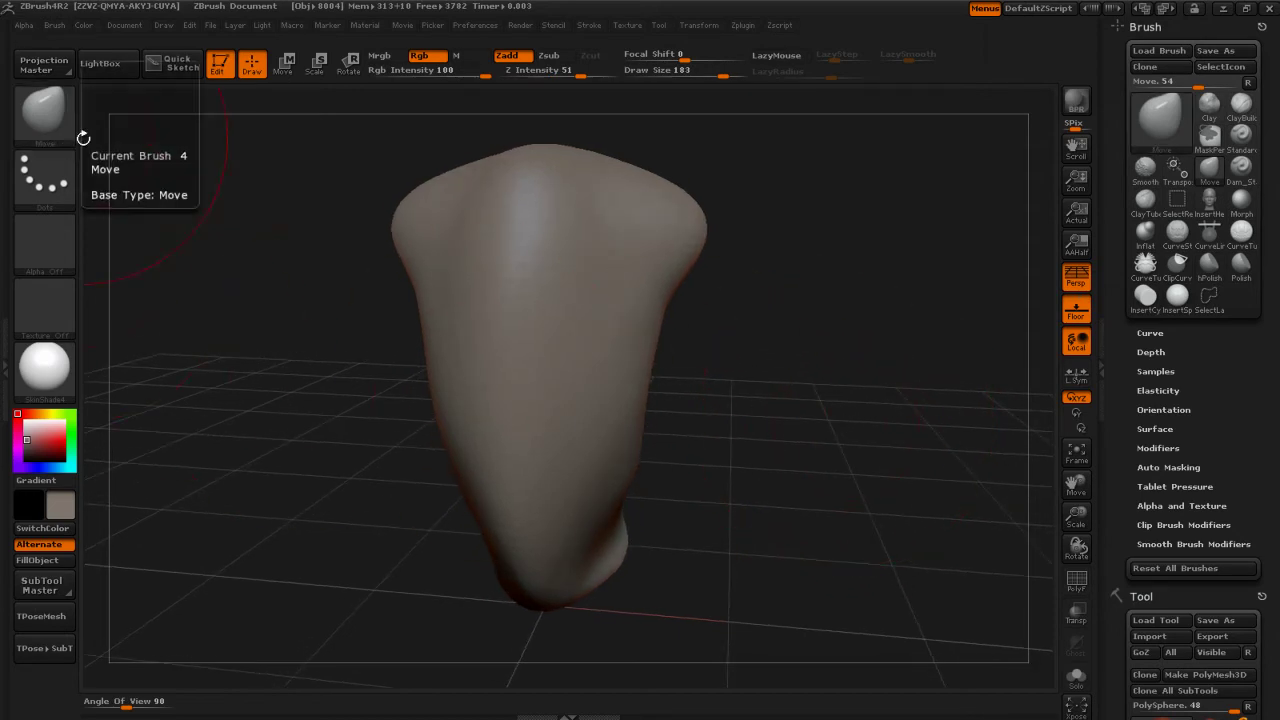
- Select the Standard brush once more and go back to the Move brush
{"action": "key", "text": "b"}
{"action": "key", "text": "s"}
{"action": "key", "text": "t"}
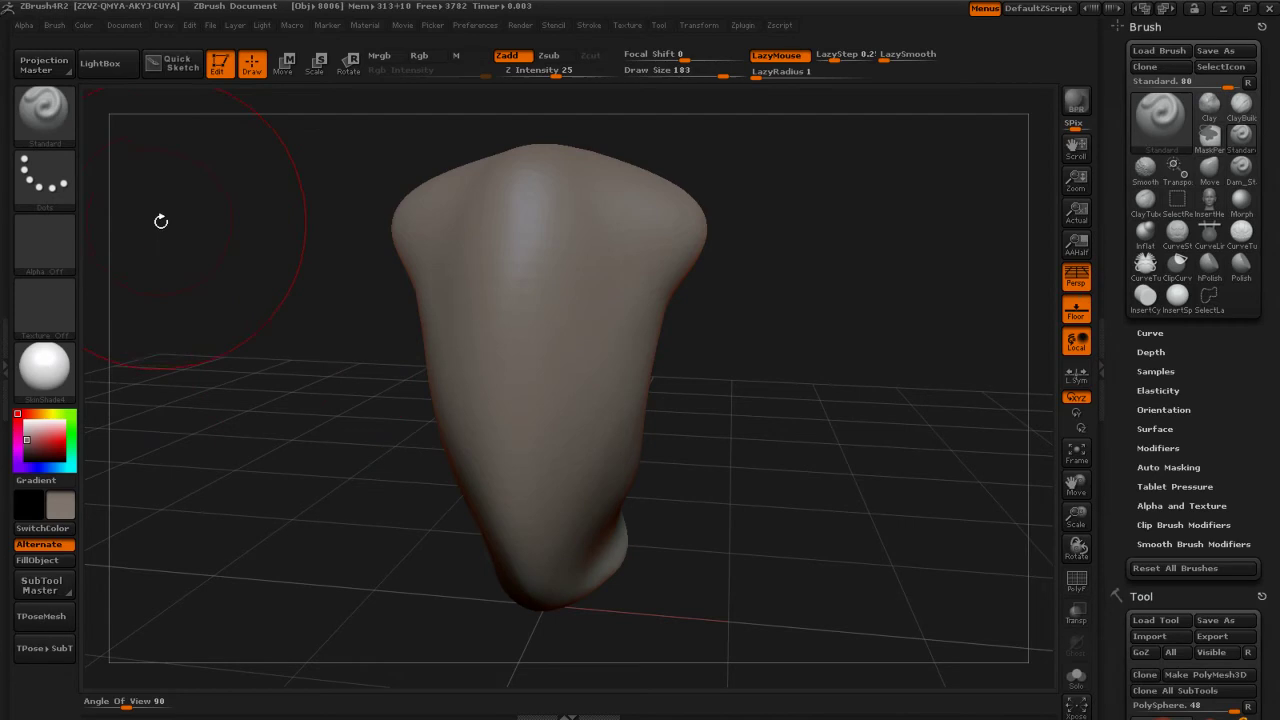
{"action": "key", "text": "b"}
{"action": "key", "text": "m"}
{"action": "key", "text": "v"}
{"action": "left_click_drag", "start_coordinate": [806, 372], "coordinate": [867, 426]}
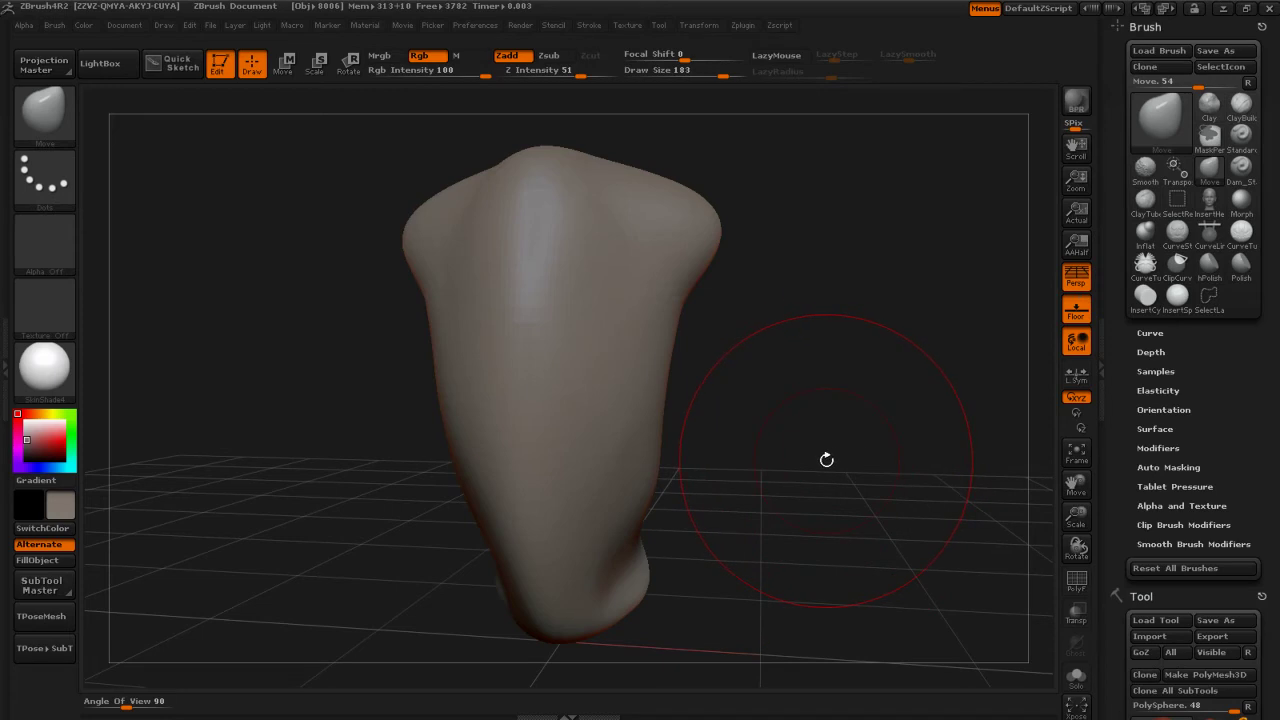
- Bring up the full set of sculpting brushes and select the Blob brush
{"action": "key", "text": "b"}
{"action": "key", "text": "b"}
{"action": "key", "text": "b"}
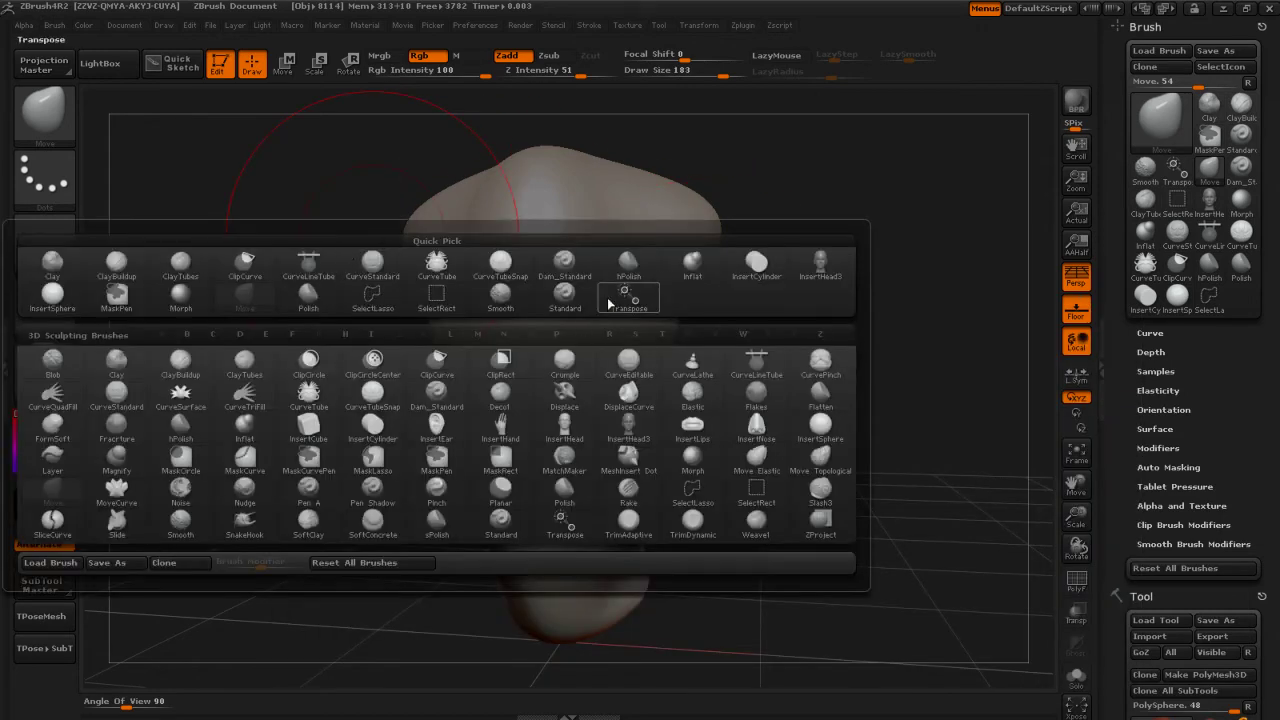
{"action": "key", "text": "b"}
{"action": "key", "text": "b"}
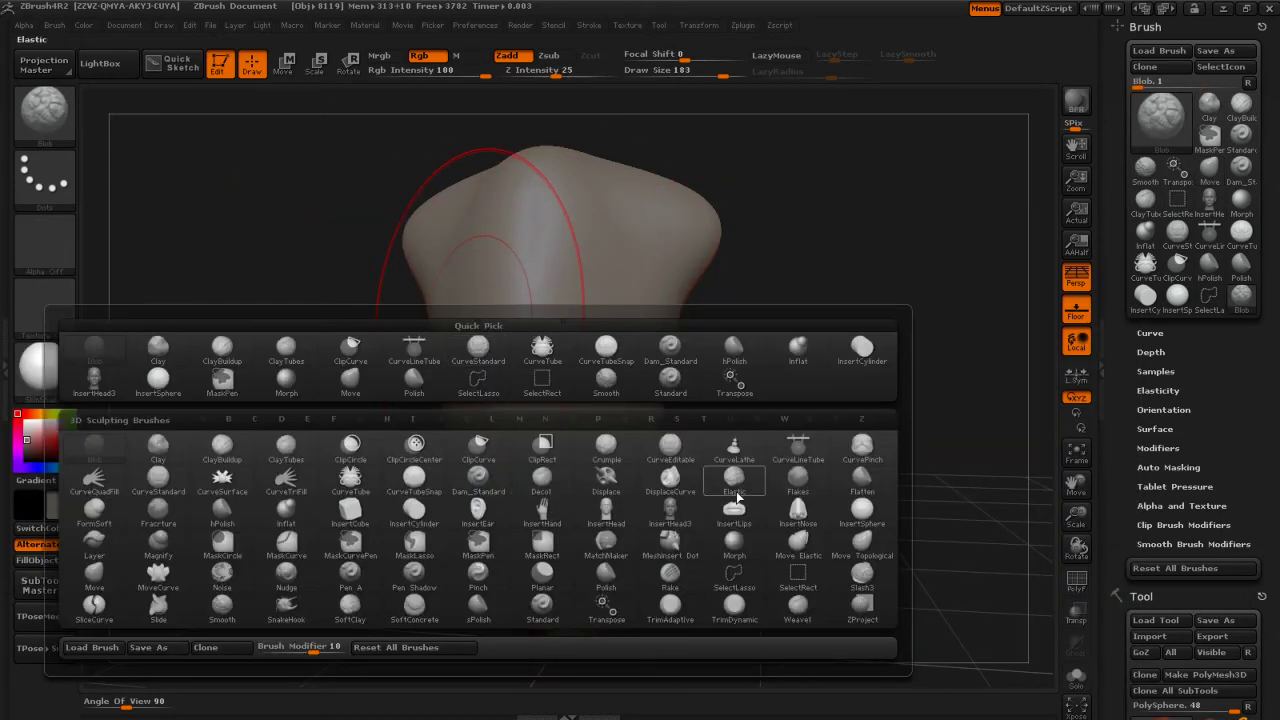
- Filter the sculpting brushes by the letter M and choose the Move brush
{"action": "mouse_move", "coordinate": [656, 548]}
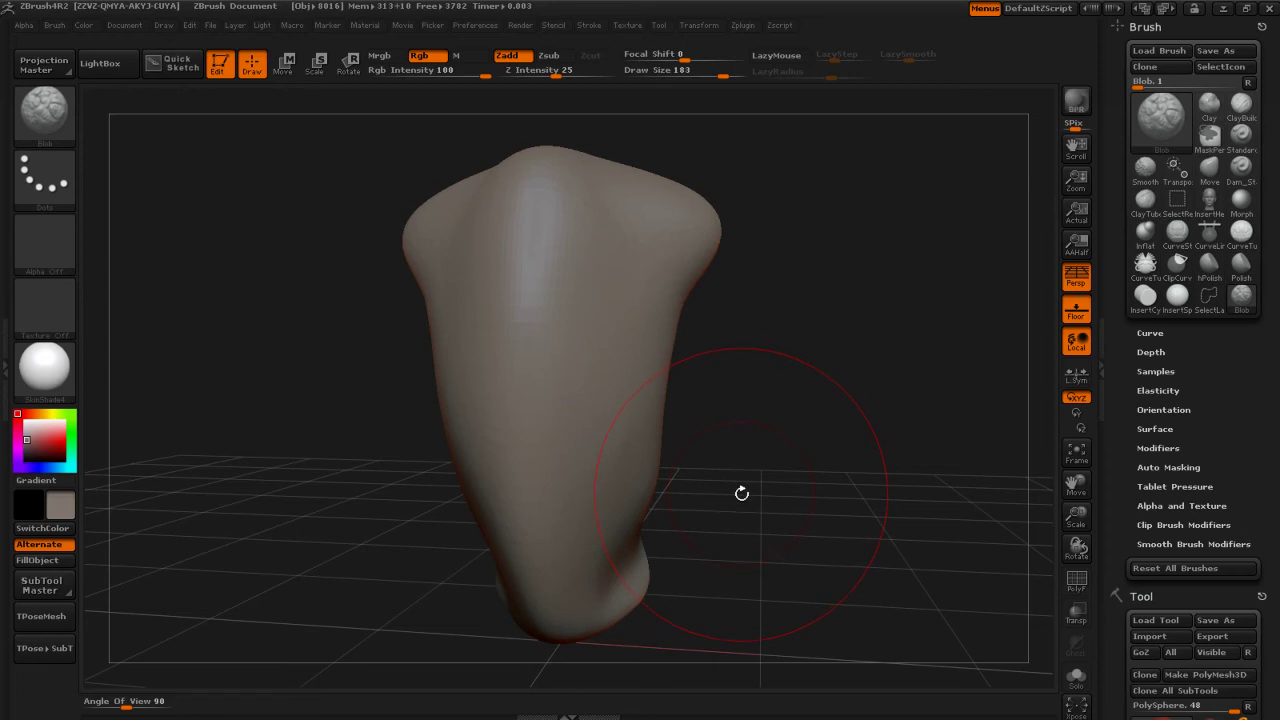
{"action": "key", "text": "b"}
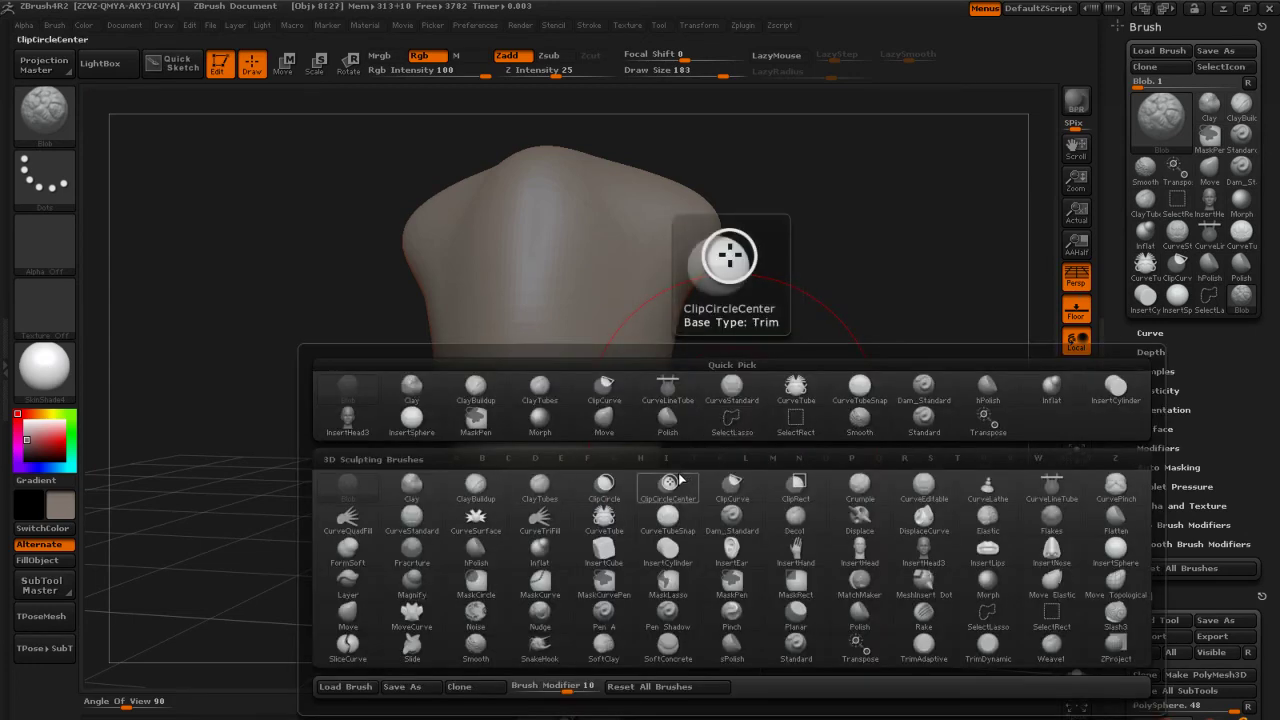
{"action": "key", "text": "m"}
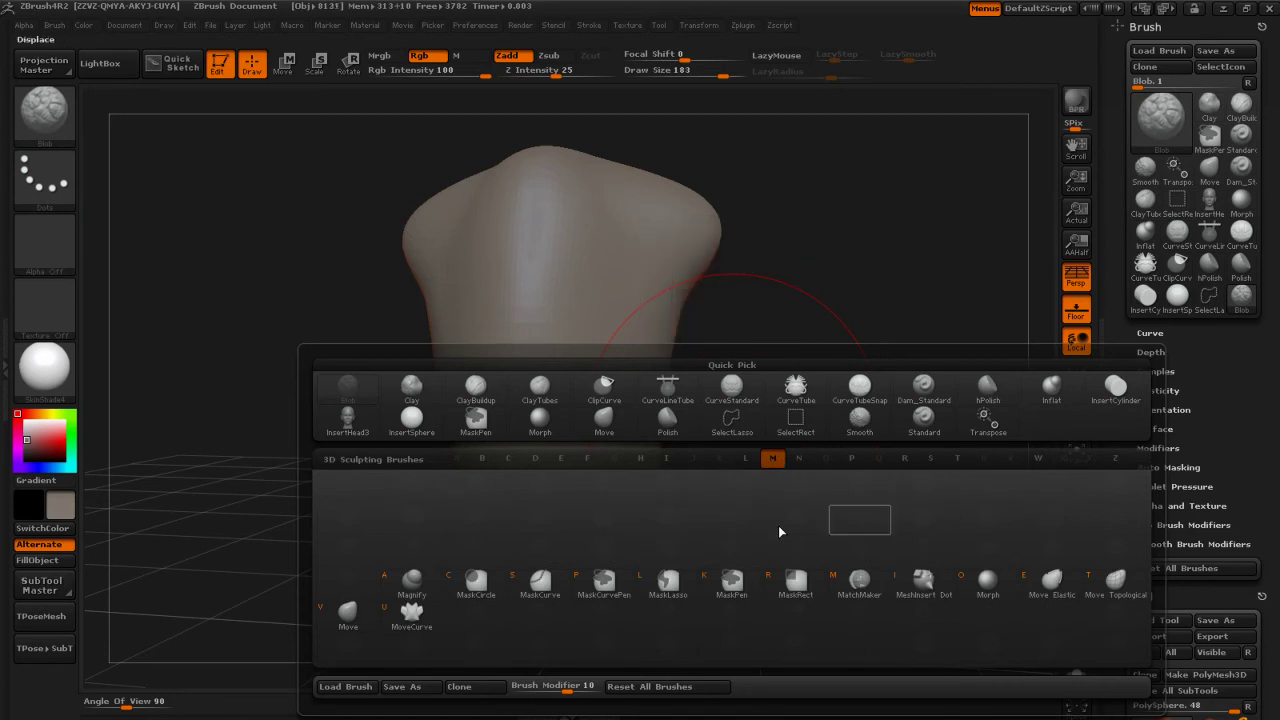
{"action": "left_click", "coordinate": [347, 614]}
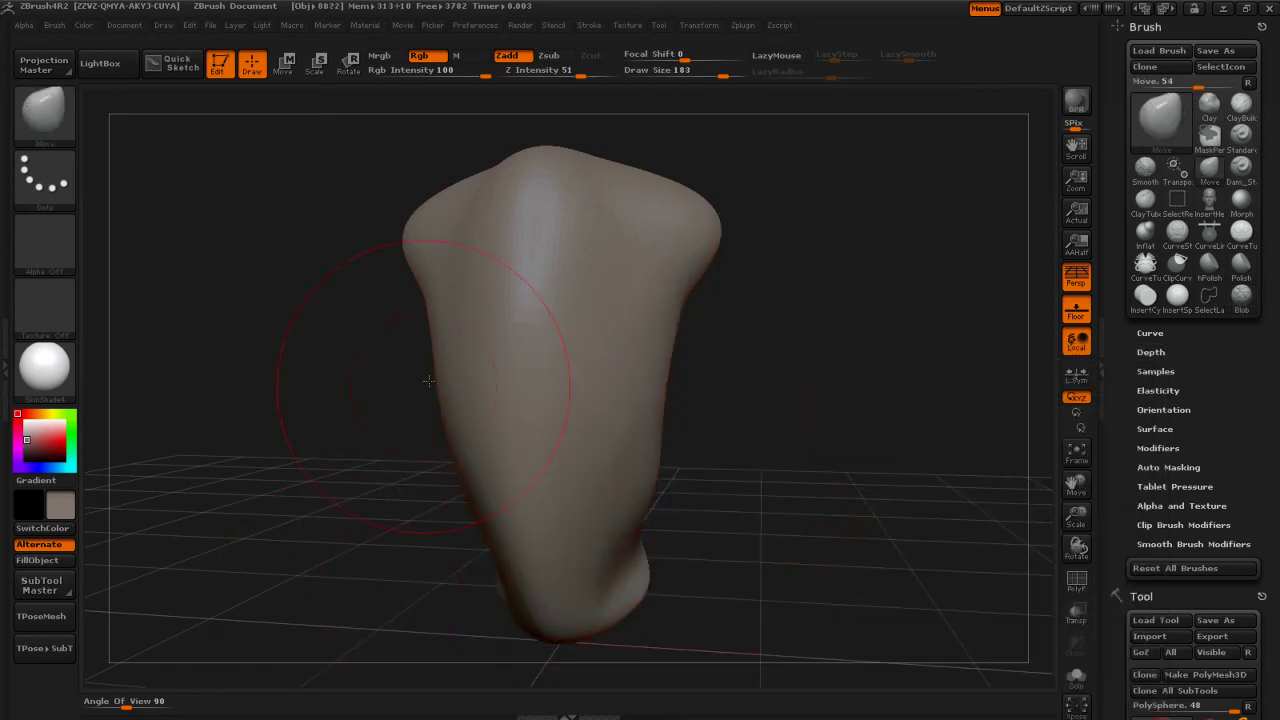
- Alternate from the Move brush to the Standard brush and back to Move
{"action": "left_click_drag", "start_coordinate": [800, 428], "coordinate": [788, 443]}
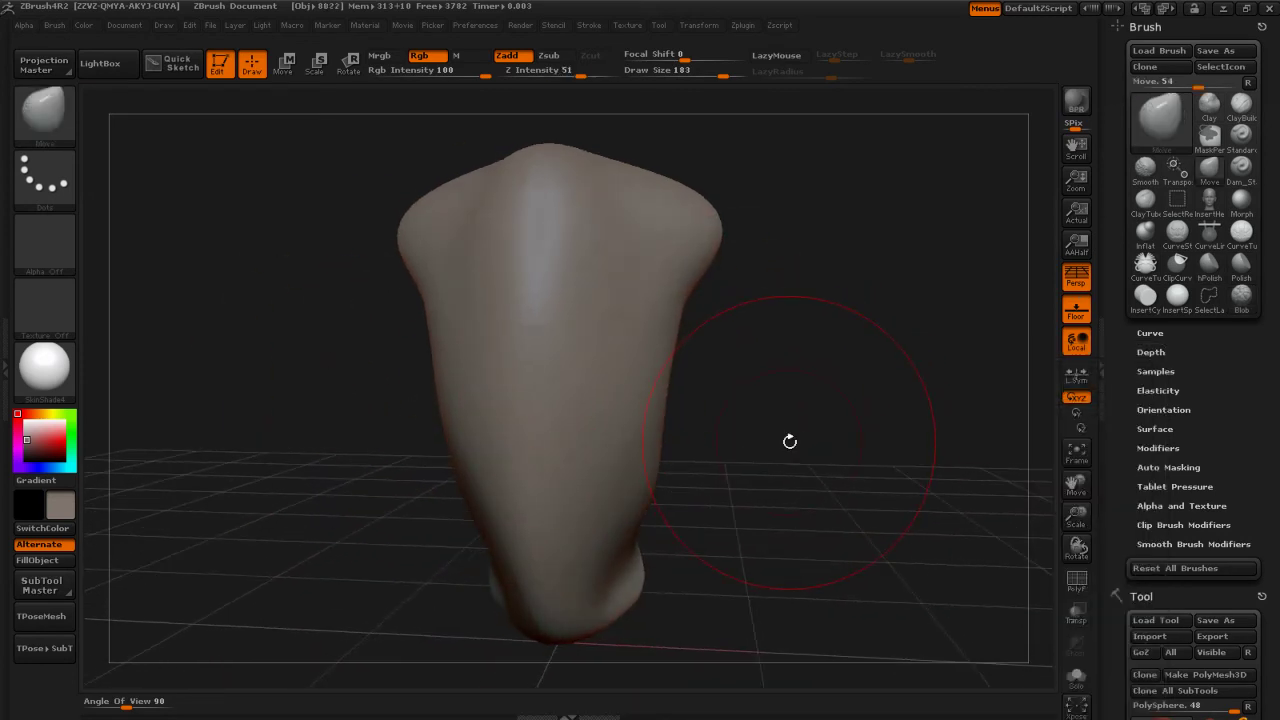
{"action": "key", "text": "b"}
{"action": "key", "text": "s"}
{"action": "key", "text": "t"}
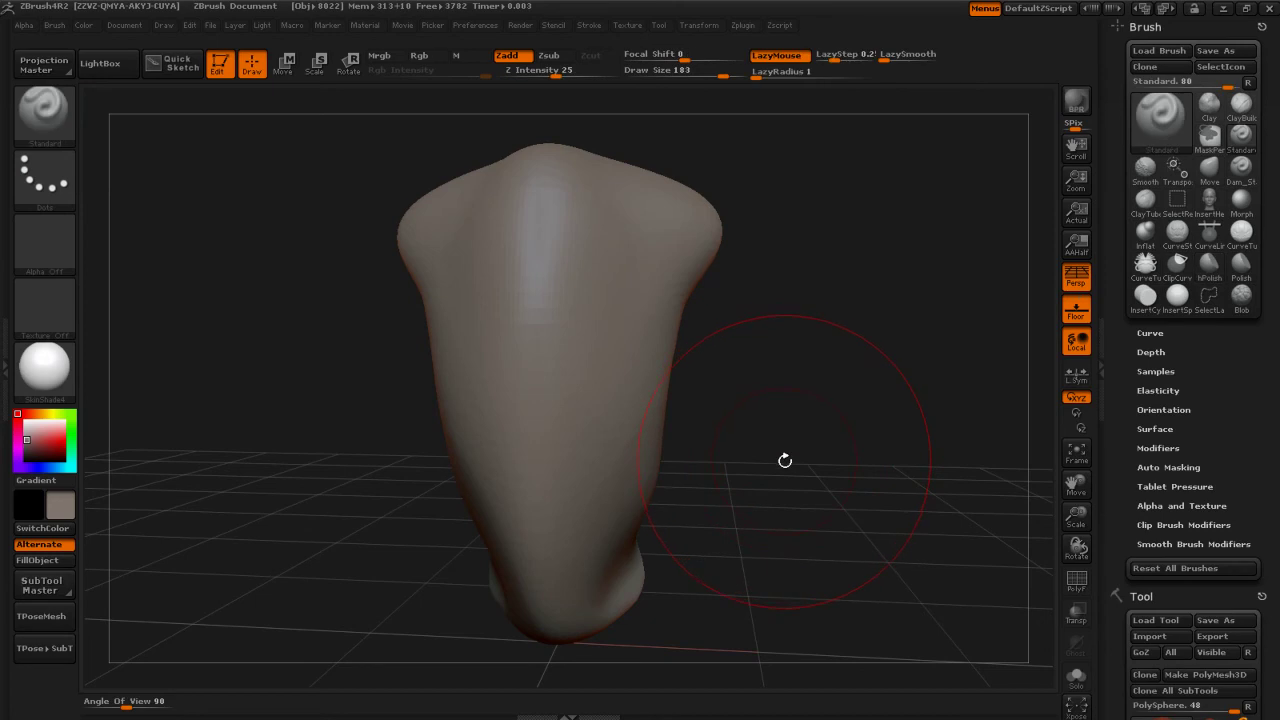
{"action": "key", "text": "b"}
{"action": "key", "text": "m"}
{"action": "key", "text": "v"}
{"action": "mouse_move", "coordinate": [788, 452]}
{"action": "left_mouse_down"}
{"action": "mouse_move", "coordinate": [846, 449]}
{"action": "mouse_move", "coordinate": [751, 450]}
{"action": "mouse_move", "coordinate": [818, 466]}
{"action": "mouse_move", "coordinate": [800, 449]}
{"action": "mouse_move", "coordinate": [780, 463]}
{"action": "mouse_move", "coordinate": [793, 485]}
{"action": "mouse_move", "coordinate": [805, 470]}
{"action": "mouse_move", "coordinate": [780, 460]}
{"action": "left_mouse_up"}
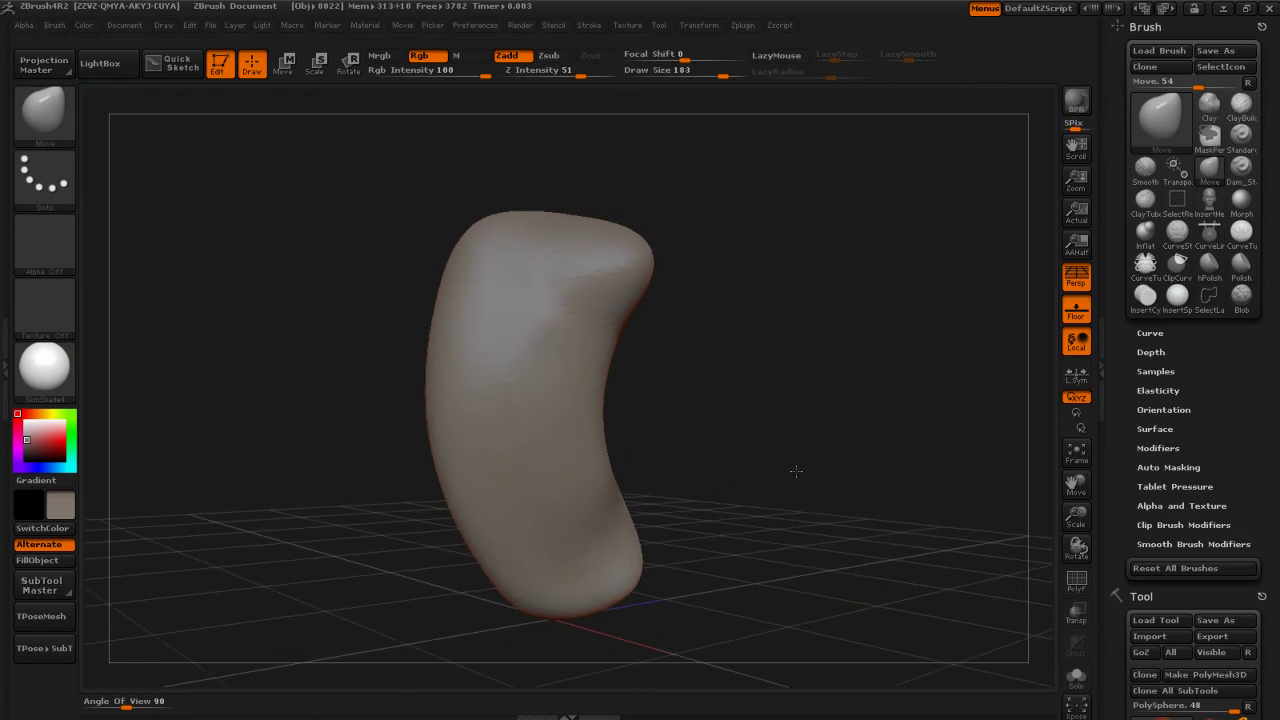
- Enlarge the Move brush's draw size to 256, shift the form's lower body inward and push its upper back corner down
{"action": "key", "text": "s"}
{"action": "mouse_move", "coordinate": [627, 416]}
{"action": "left_mouse_down"}
{"action": "mouse_move", "coordinate": [666, 426]}
{"action": "mouse_move", "coordinate": [645, 417]}
{"action": "left_mouse_up"}
{"action": "left_click_drag", "start_coordinate": [537, 511], "coordinate": [566, 506]}
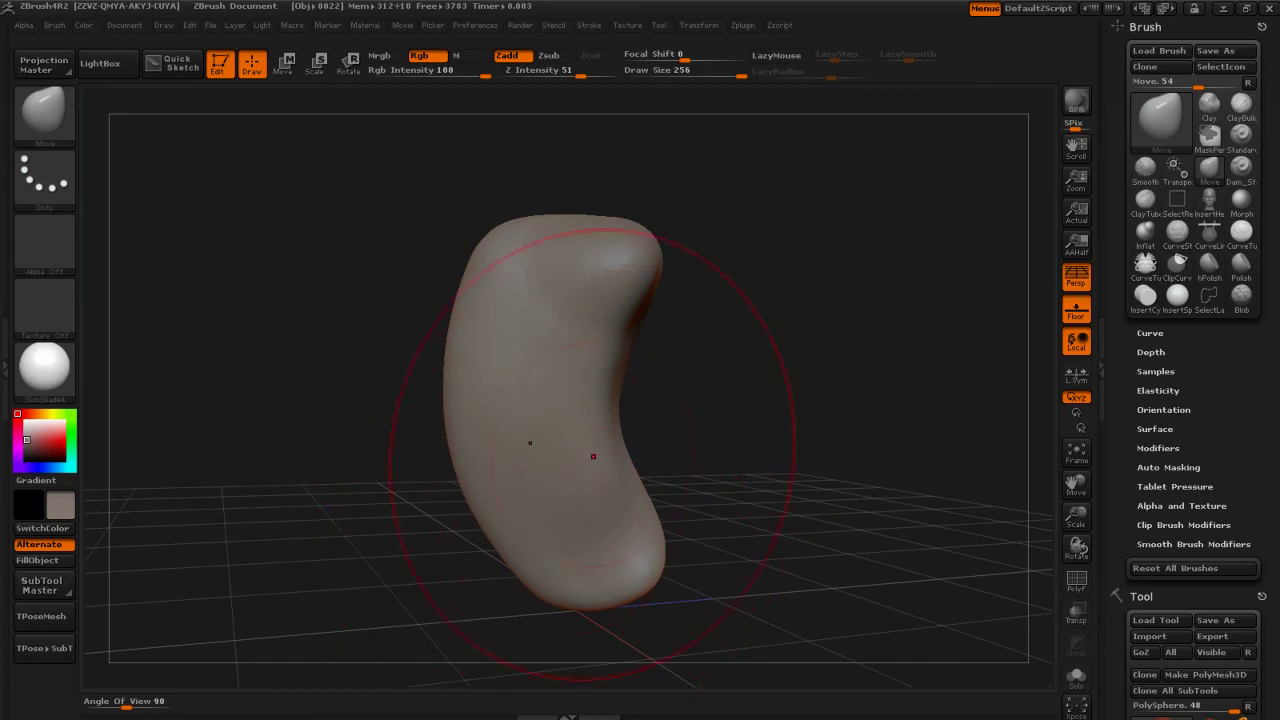
{"action": "mouse_move", "coordinate": [697, 364]}
{"action": "left_mouse_down"}
{"action": "mouse_move", "coordinate": [719, 360]}
{"action": "mouse_move", "coordinate": [702, 364]}
{"action": "left_mouse_up"}
{"action": "left_click_drag", "start_coordinate": [488, 262], "coordinate": [494, 280]}
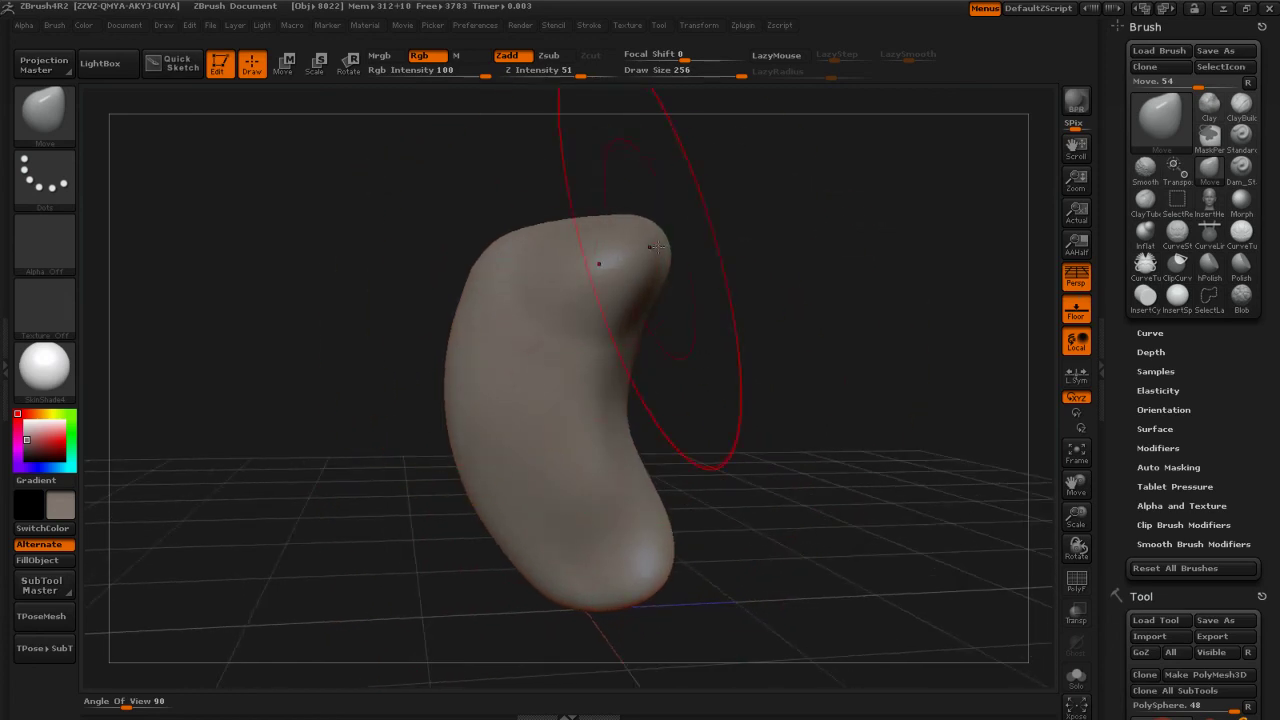